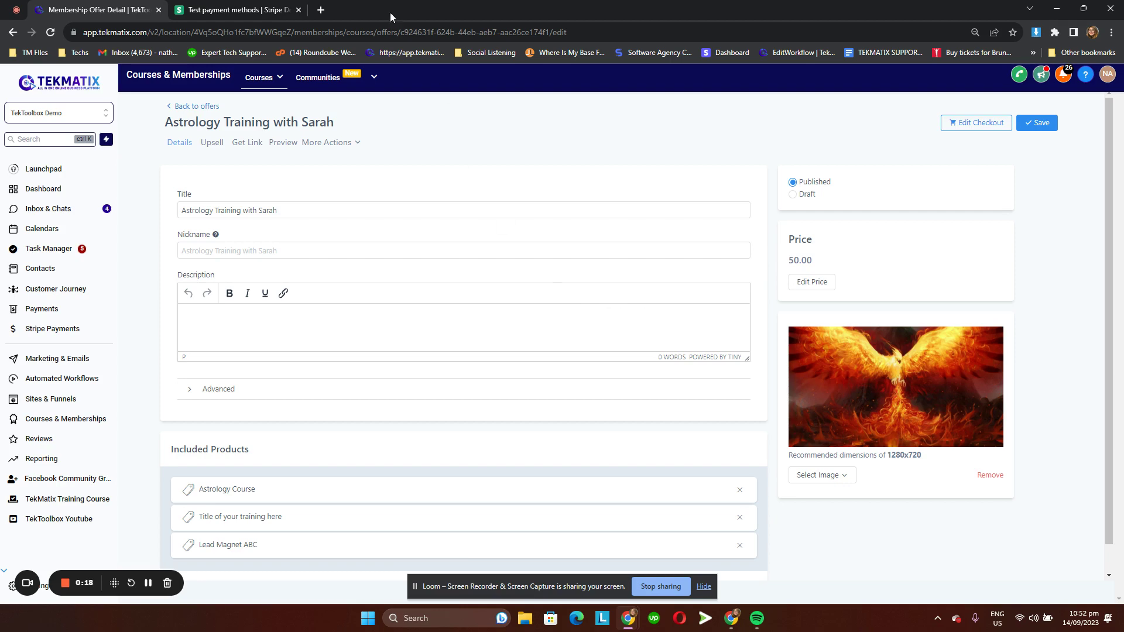
- Examine the Visa and Mastercard test card numbers in the Cards by brand table of the Stripe testing documentation
{"action": "left_click", "coordinate": [276, 8]}
{"action": "scroll", "coordinate": [299, 220], "scroll_direction": "up", "scroll_amount": 4}
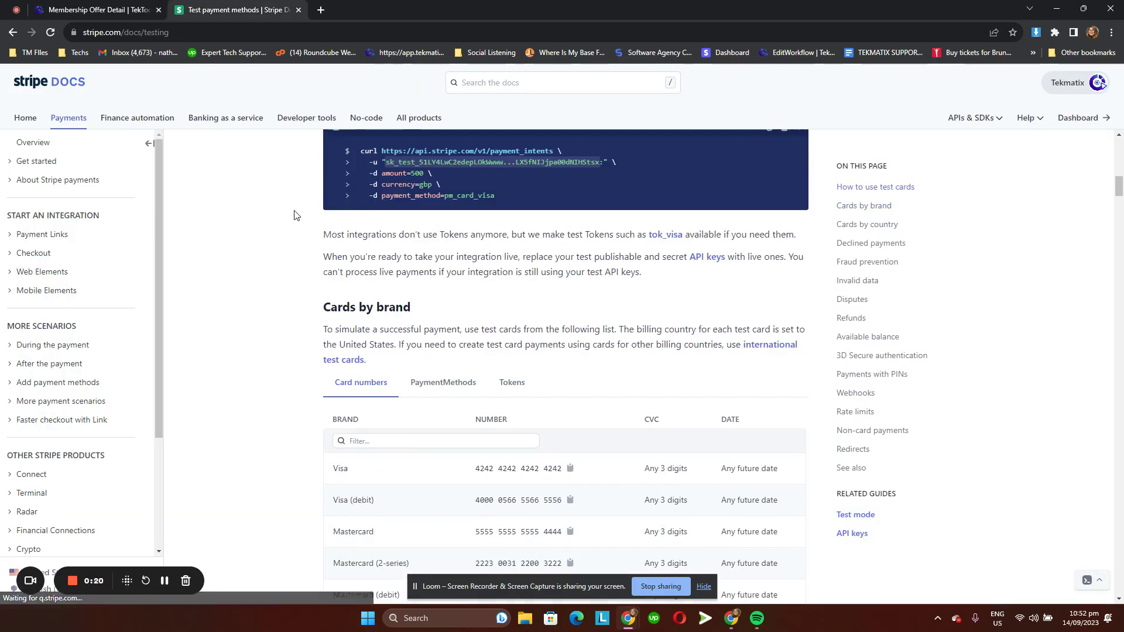
{"action": "scroll", "coordinate": [316, 272], "scroll_direction": "up", "scroll_amount": 2}
{"action": "scroll", "coordinate": [316, 272], "scroll_direction": "down", "scroll_amount": 6}
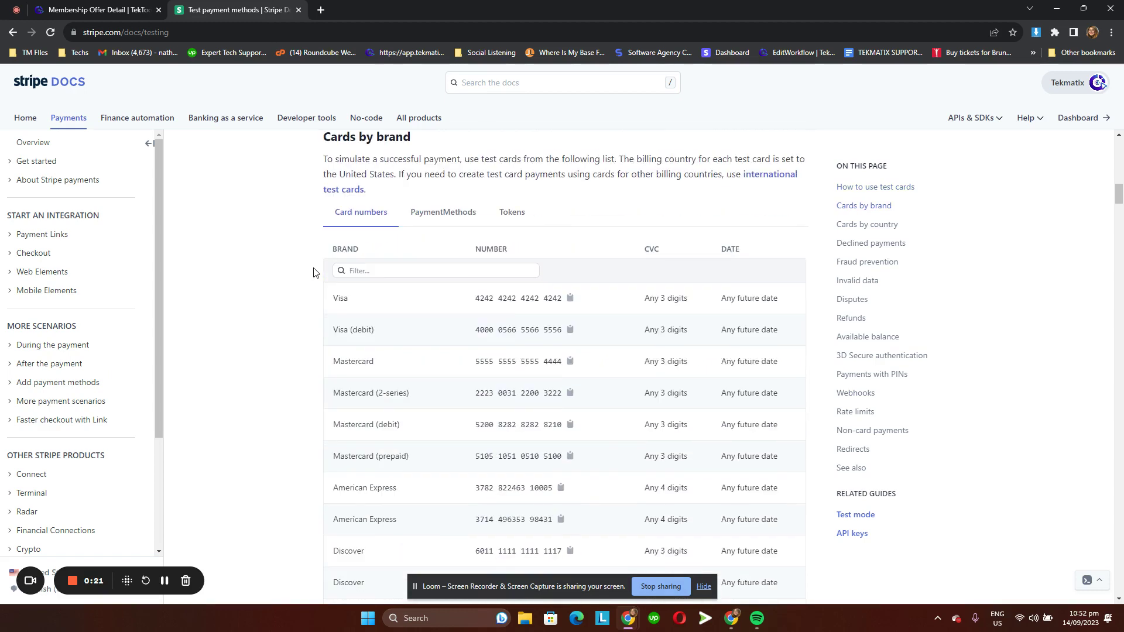
{"action": "scroll", "coordinate": [319, 293], "scroll_direction": "down", "scroll_amount": 1}
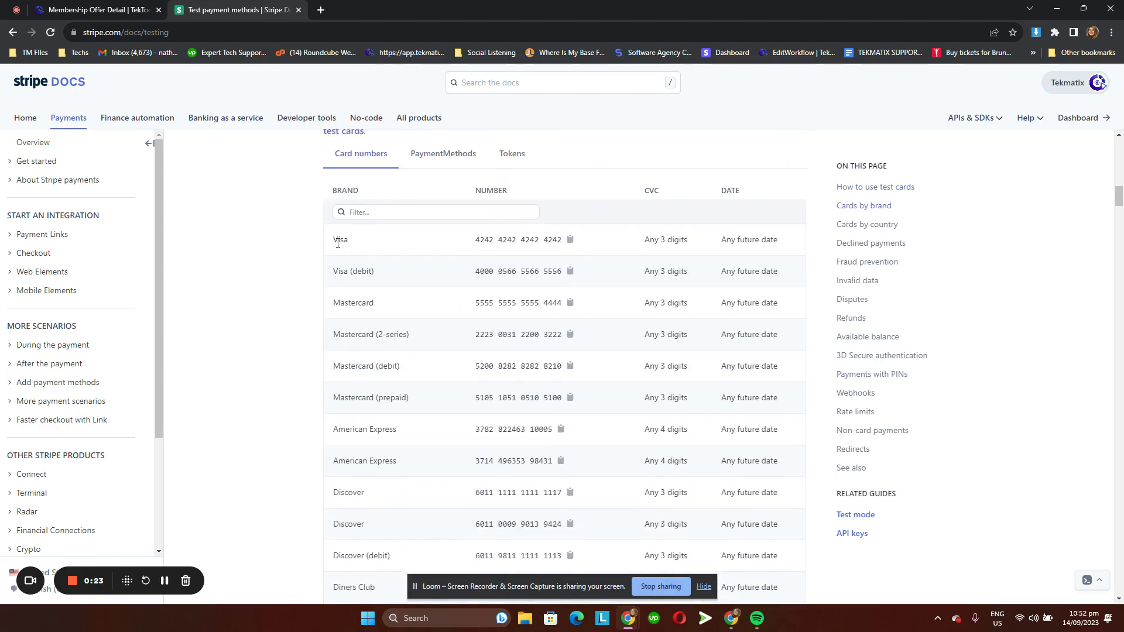
{"action": "left_click_drag", "start_coordinate": [448, 246], "coordinate": [568, 246]}
{"action": "left_click_drag", "start_coordinate": [457, 276], "coordinate": [569, 276]}
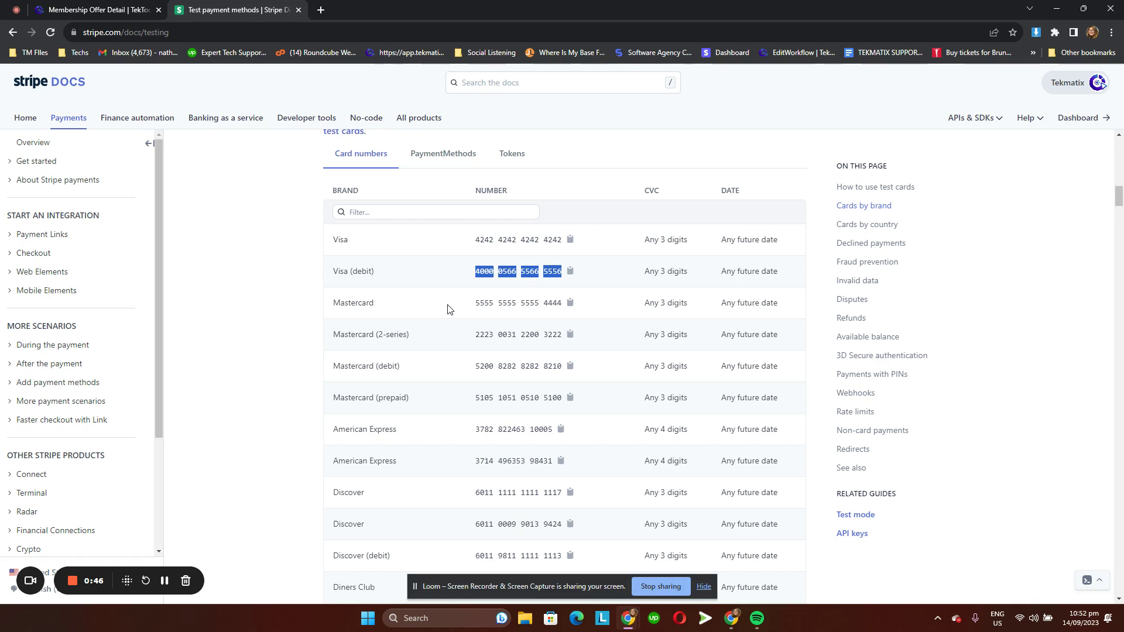
{"action": "left_click_drag", "start_coordinate": [322, 308], "coordinate": [502, 319]}
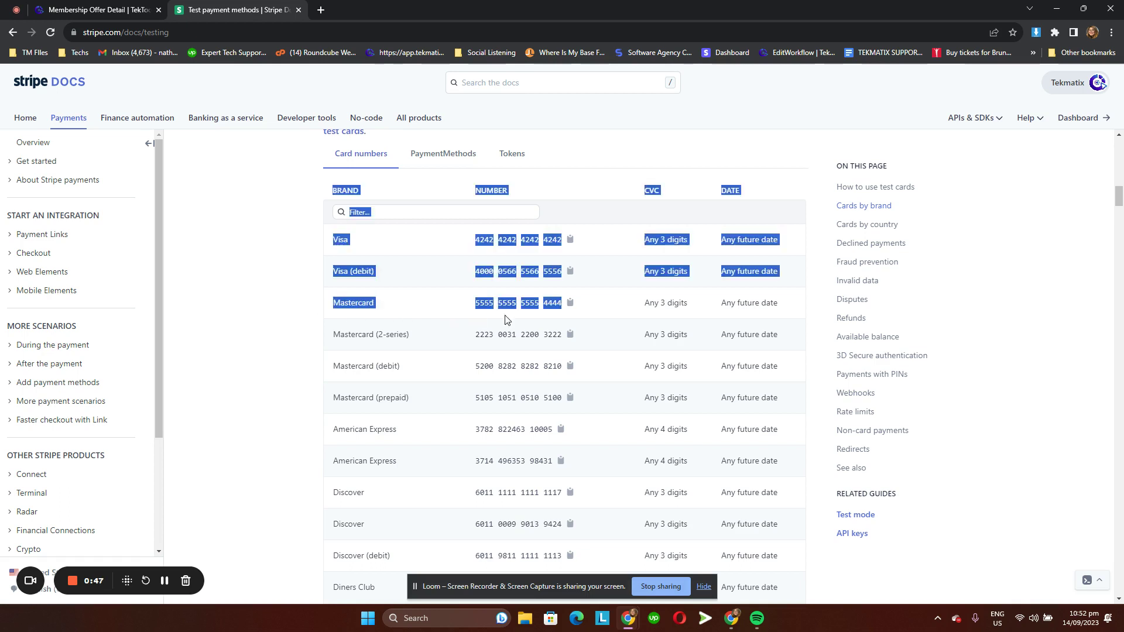
{"action": "left_click", "coordinate": [498, 351]}
- Review the remaining brands in the test card table and the CVC required for each card
{"action": "scroll", "coordinate": [430, 341], "scroll_direction": "down", "scroll_amount": 5}
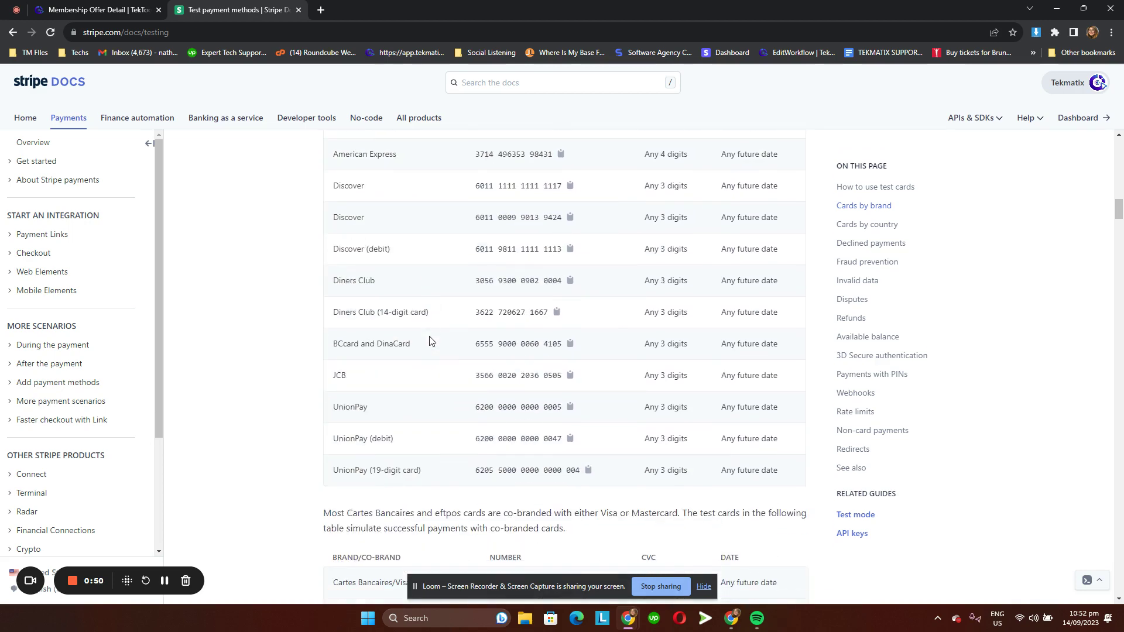
{"action": "scroll", "coordinate": [430, 341], "scroll_direction": "down", "scroll_amount": 5}
{"action": "scroll", "coordinate": [431, 343], "scroll_direction": "up", "scroll_amount": 7}
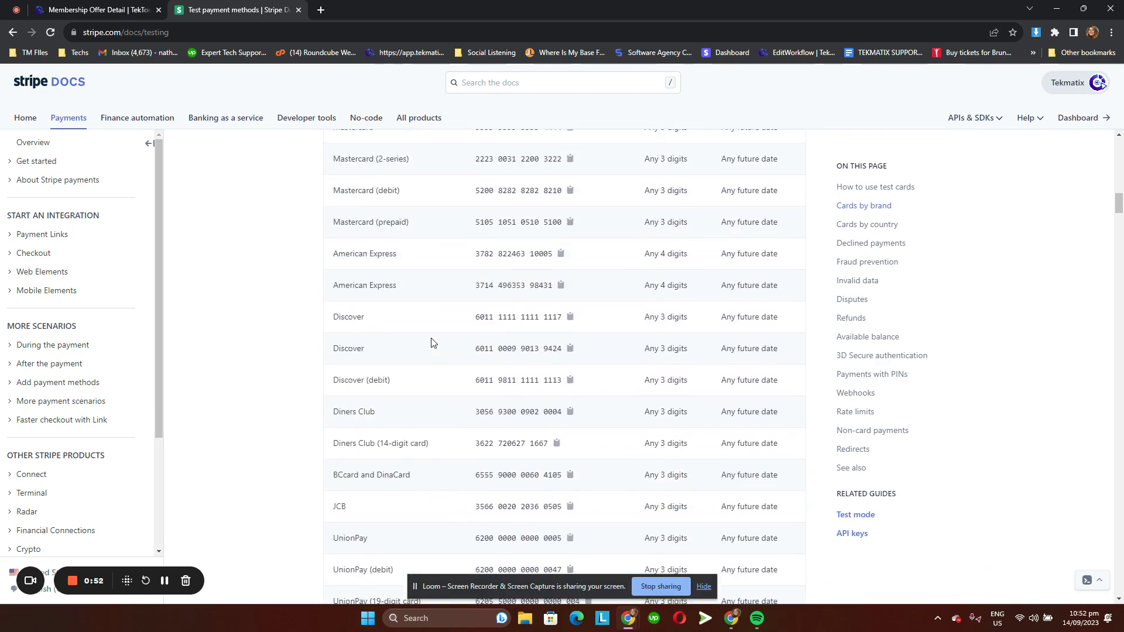
{"action": "scroll", "coordinate": [432, 343], "scroll_direction": "up", "scroll_amount": 5}
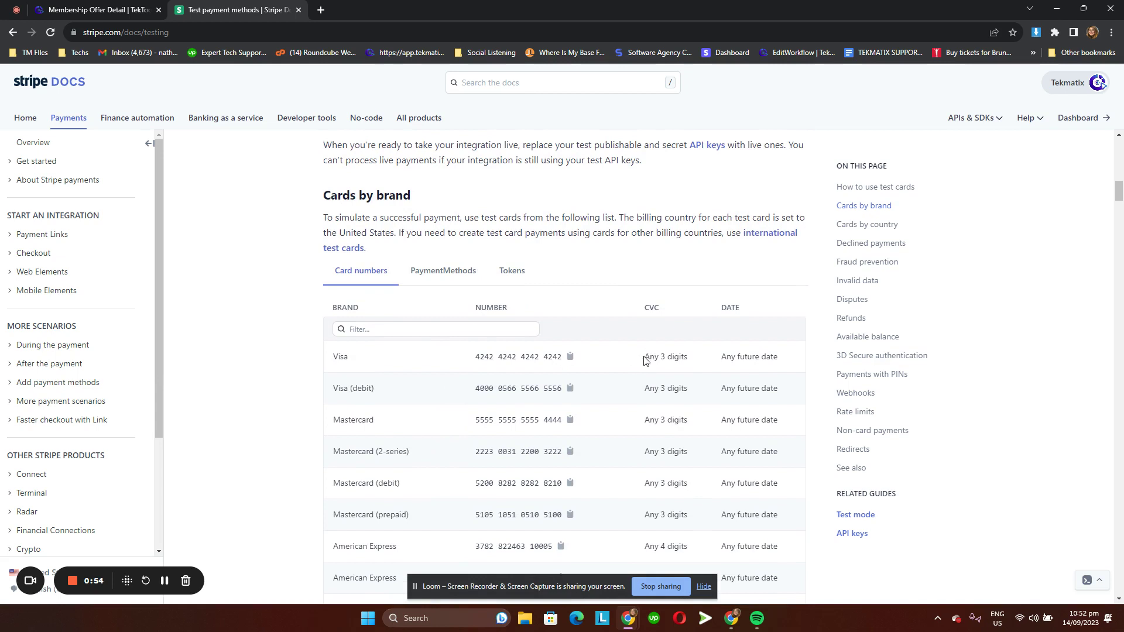
{"action": "left_click_drag", "start_coordinate": [644, 360], "coordinate": [694, 358]}
{"action": "left_click_drag", "start_coordinate": [645, 311], "coordinate": [711, 316]}
{"action": "left_click", "coordinate": [704, 317]}
- Return to the astrology training offer, open its pricing plans and view the recurring subscription options
{"action": "left_click", "coordinate": [78, 13]}
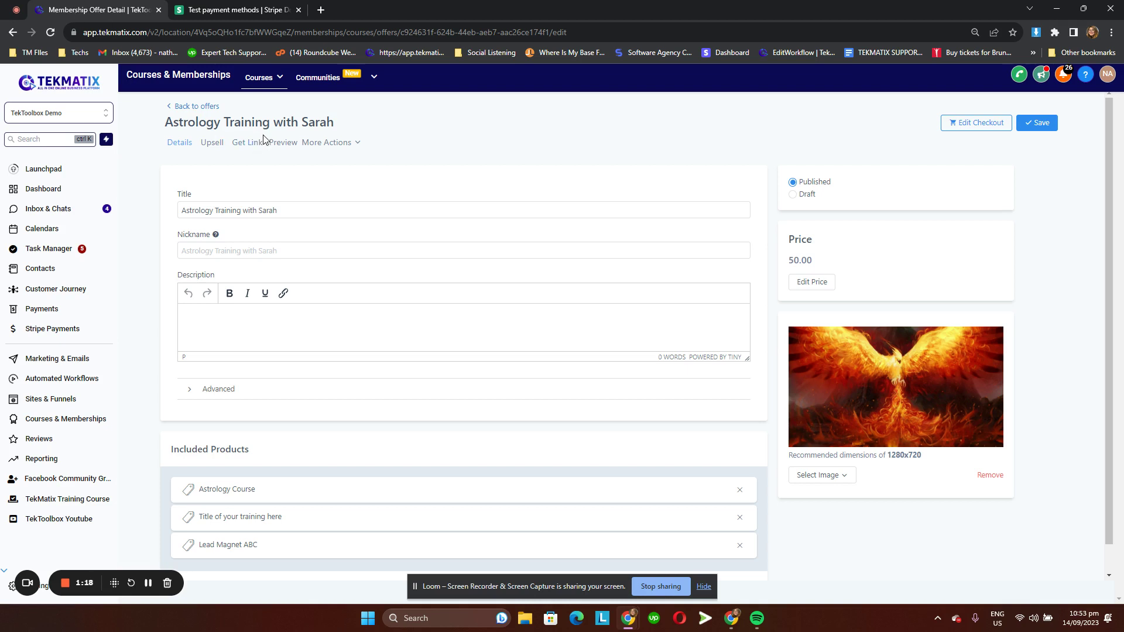
{"action": "left_click", "coordinate": [346, 216]}
{"action": "left_click", "coordinate": [214, 106]}
{"action": "left_click", "coordinate": [812, 282]}
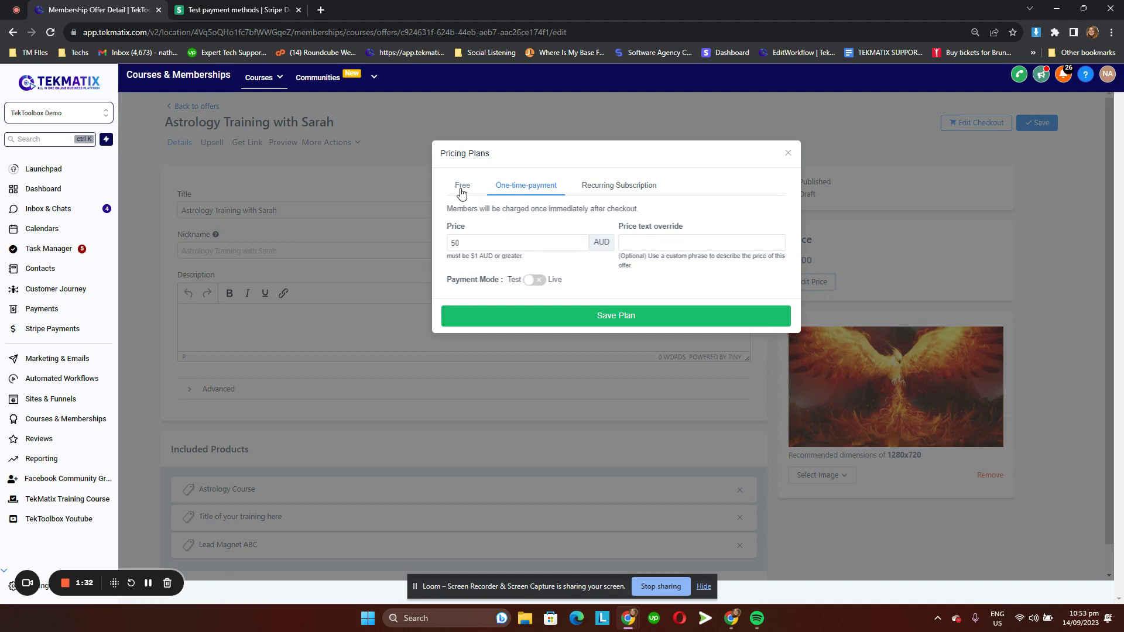
{"action": "left_click", "coordinate": [602, 187]}
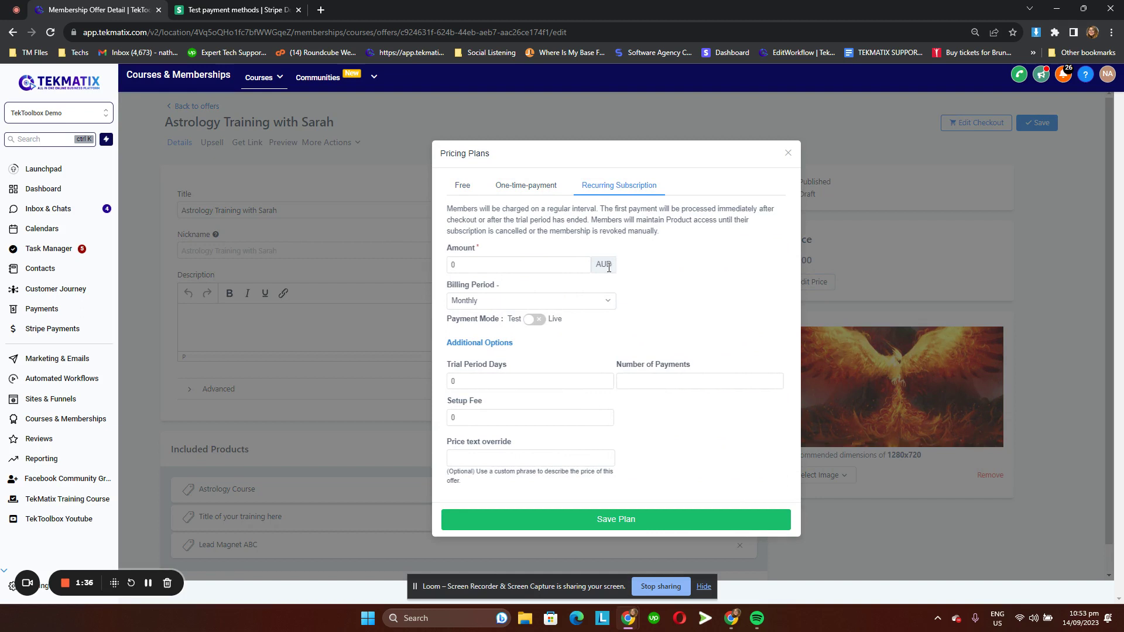
- Save the offer's pricing plan as a one-time payment of 50 AUD with the payment mode on Test
{"action": "left_click", "coordinate": [539, 189]}
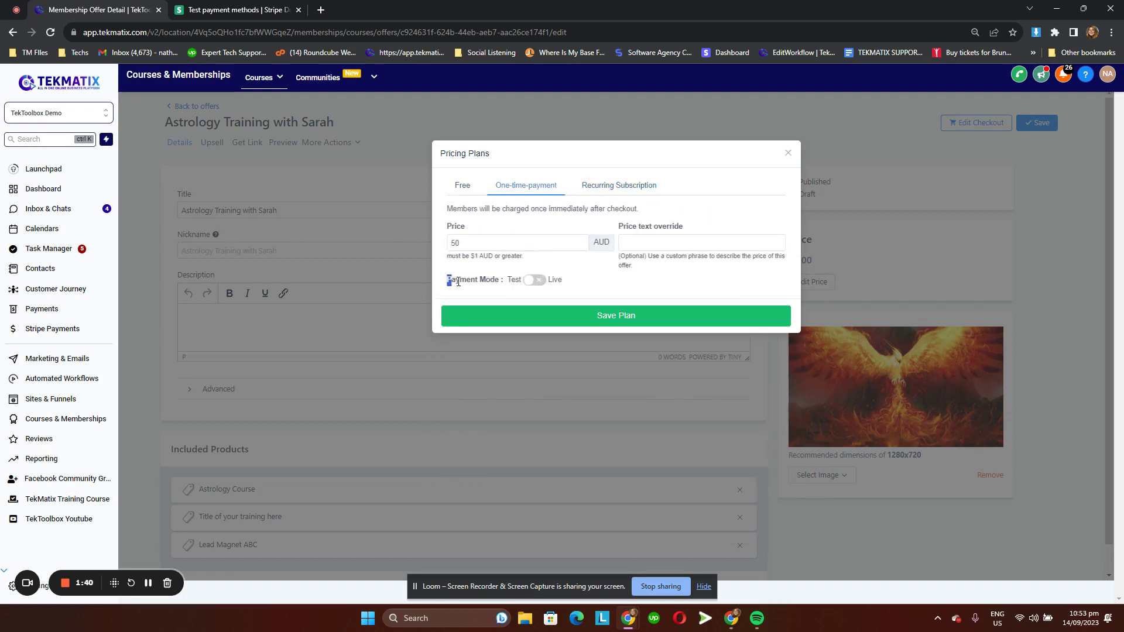
{"action": "left_click_drag", "start_coordinate": [448, 280], "coordinate": [496, 282]}
{"action": "left_click", "coordinate": [515, 289]}
{"action": "left_click", "coordinate": [535, 284]}
{"action": "left_click", "coordinate": [695, 236]}
{"action": "left_click", "coordinate": [584, 317]}
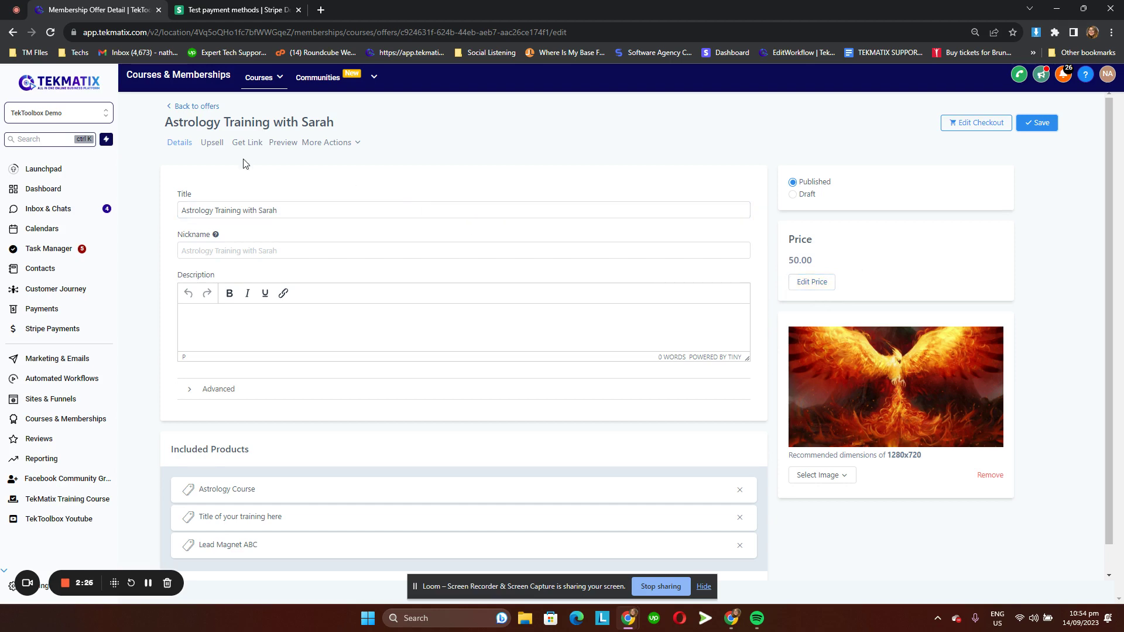
- Get the offer's shareable checkout link and copy it
{"action": "left_click", "coordinate": [244, 143]}
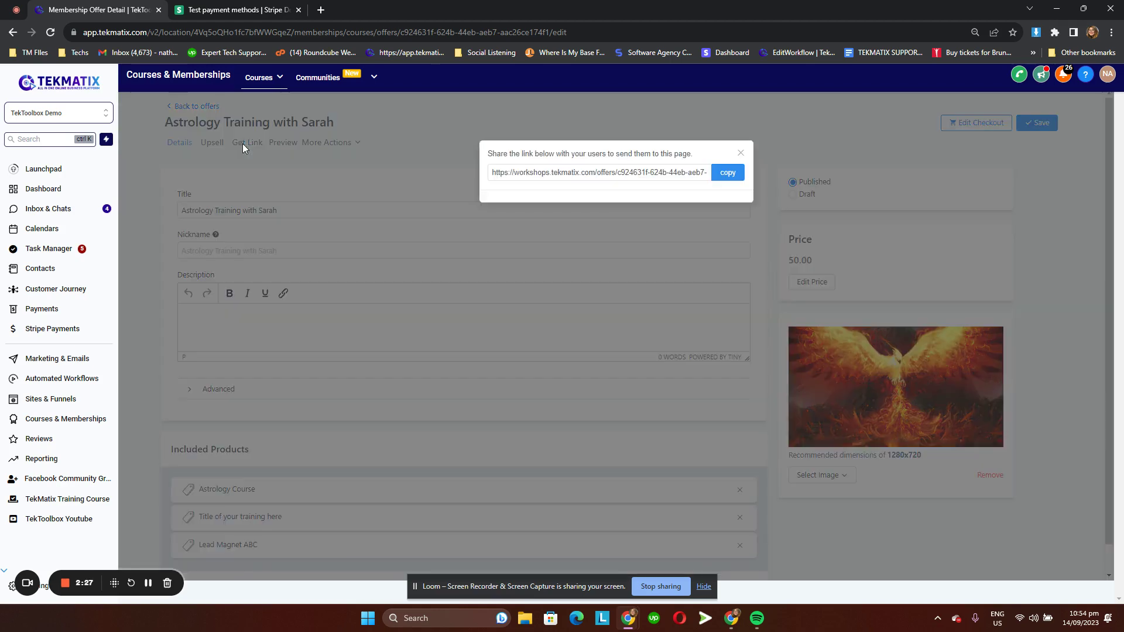
{"action": "left_click", "coordinate": [701, 175]}
{"action": "left_click", "coordinate": [726, 173]}
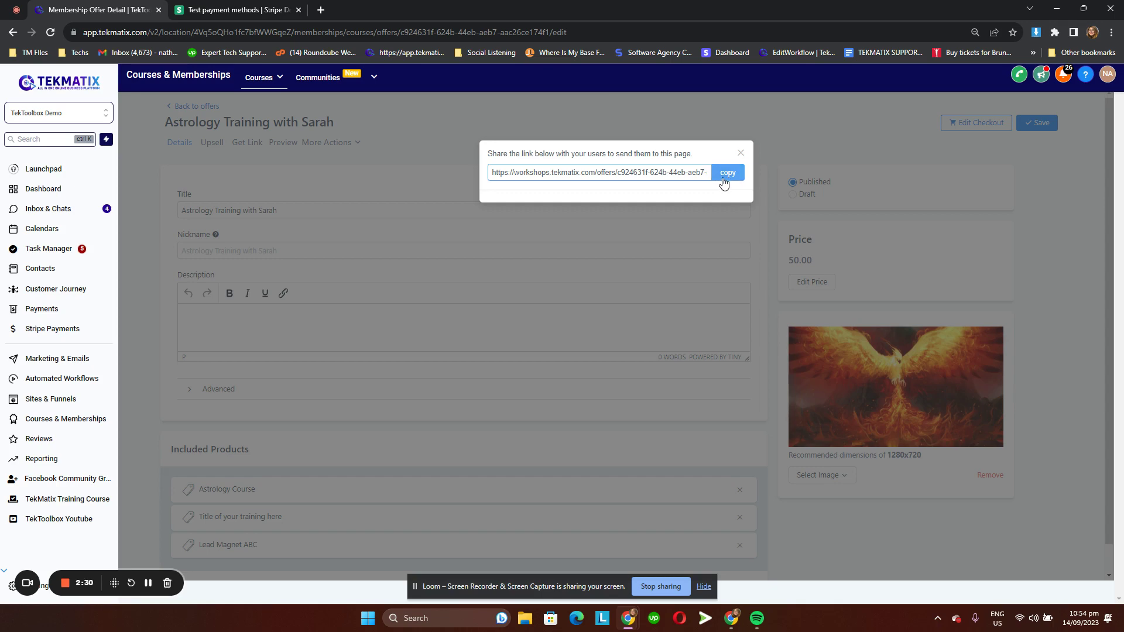
- Open the copied offer link in a new incognito window
{"action": "left_click", "coordinate": [1111, 32]}
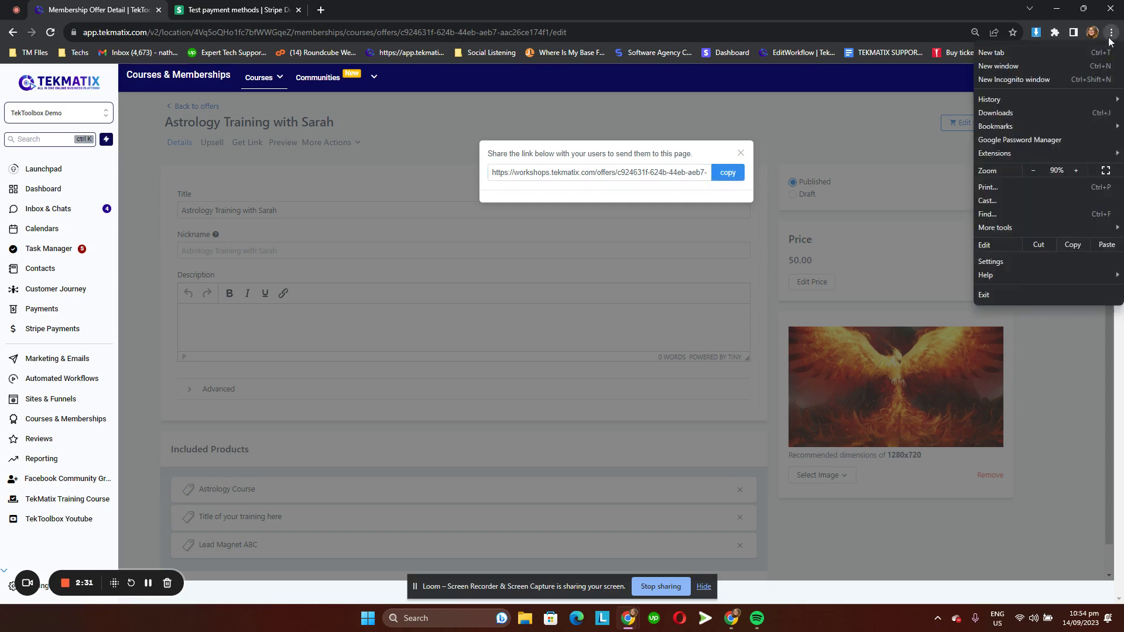
{"action": "left_click", "coordinate": [1038, 80]}
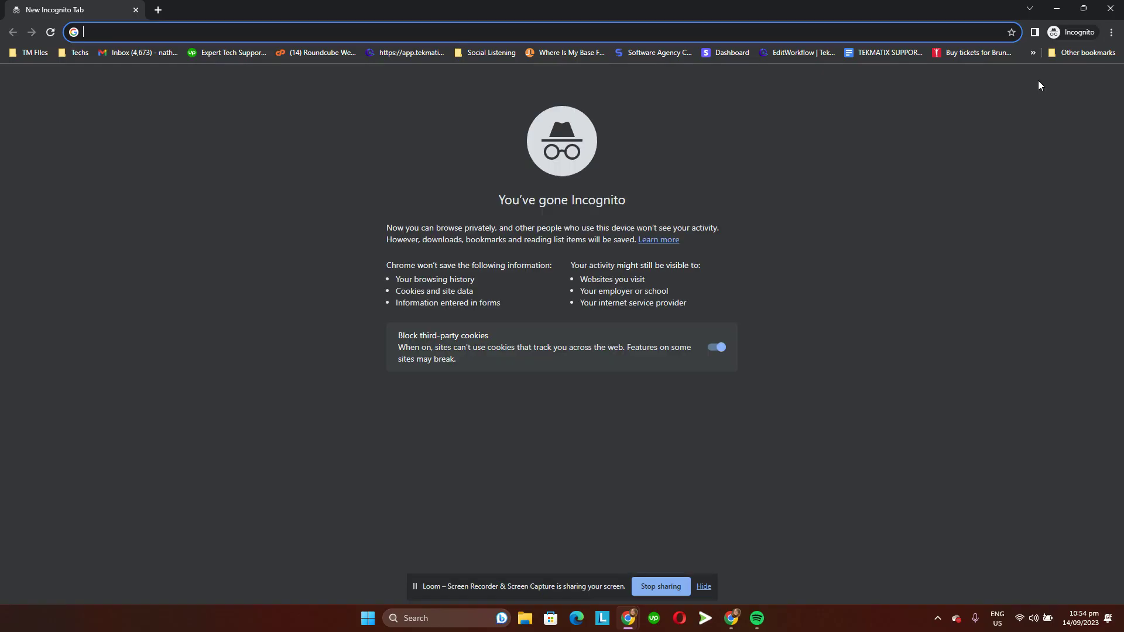
{"action": "right_click", "coordinate": [609, 31]}
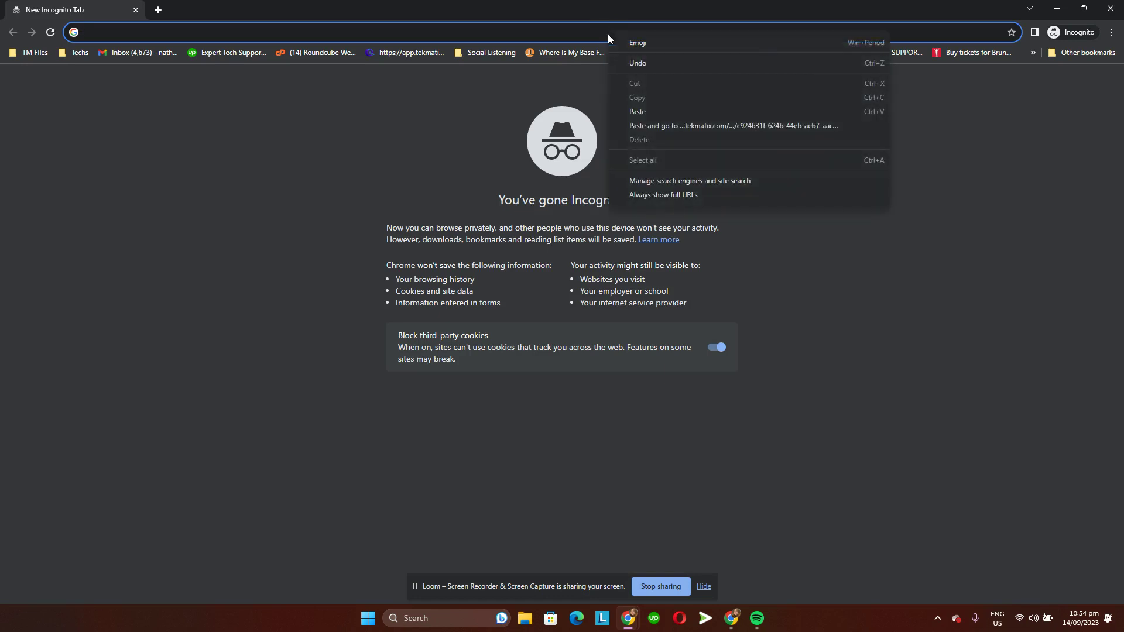
{"action": "left_click", "coordinate": [647, 111]}
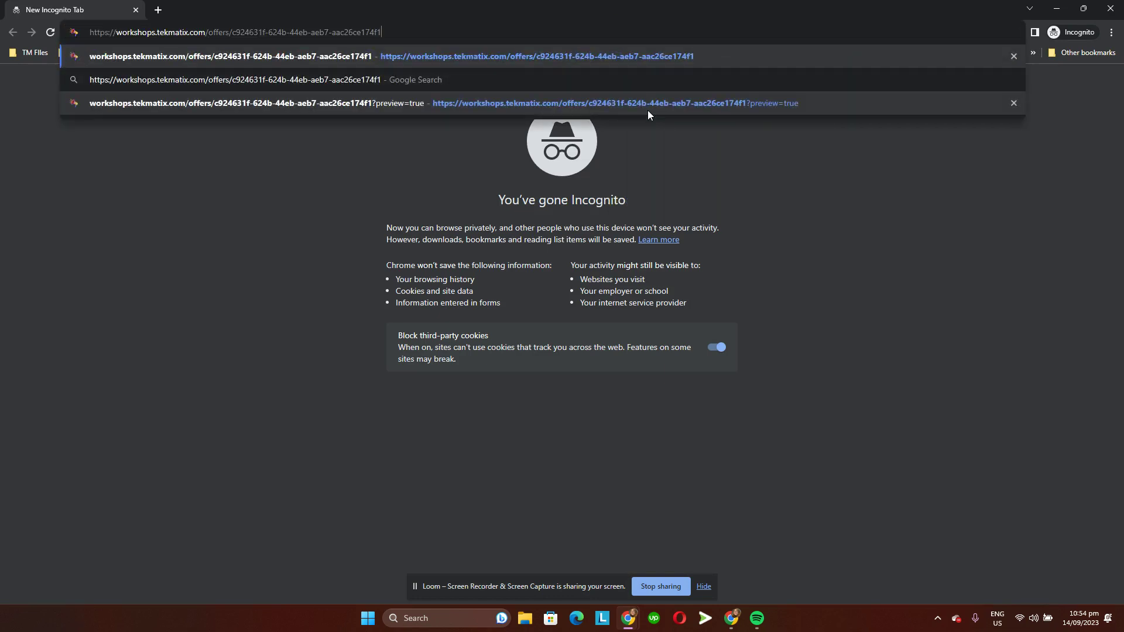
{"action": "key", "text": "Return"}
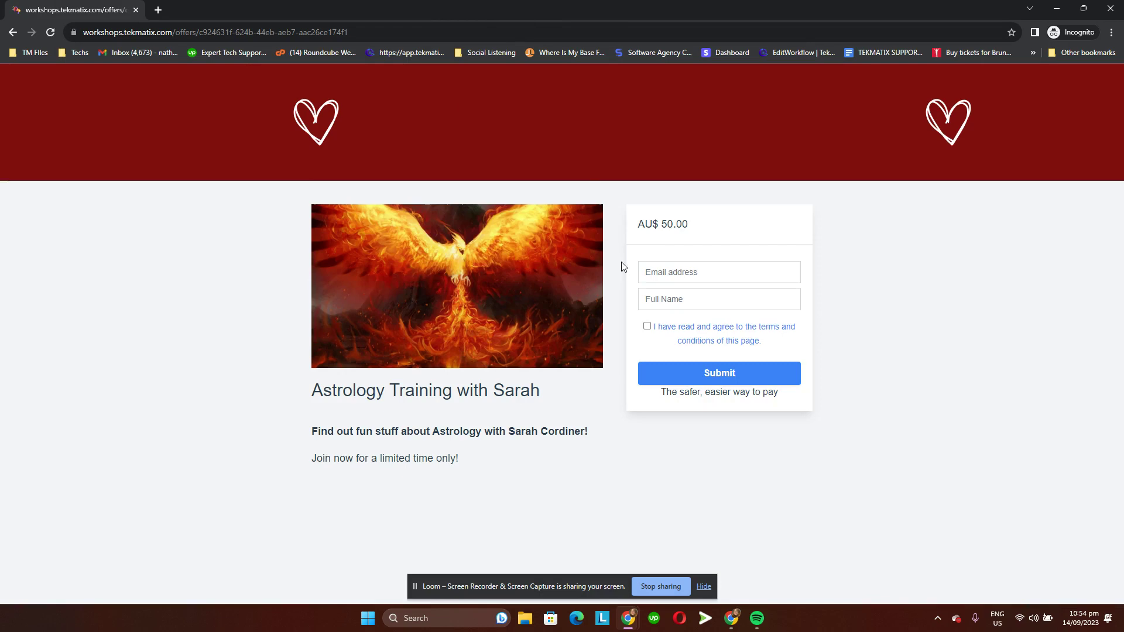
- Enter the buyer's email address in the offer's checkout form
{"action": "left_click", "coordinate": [677, 271]}
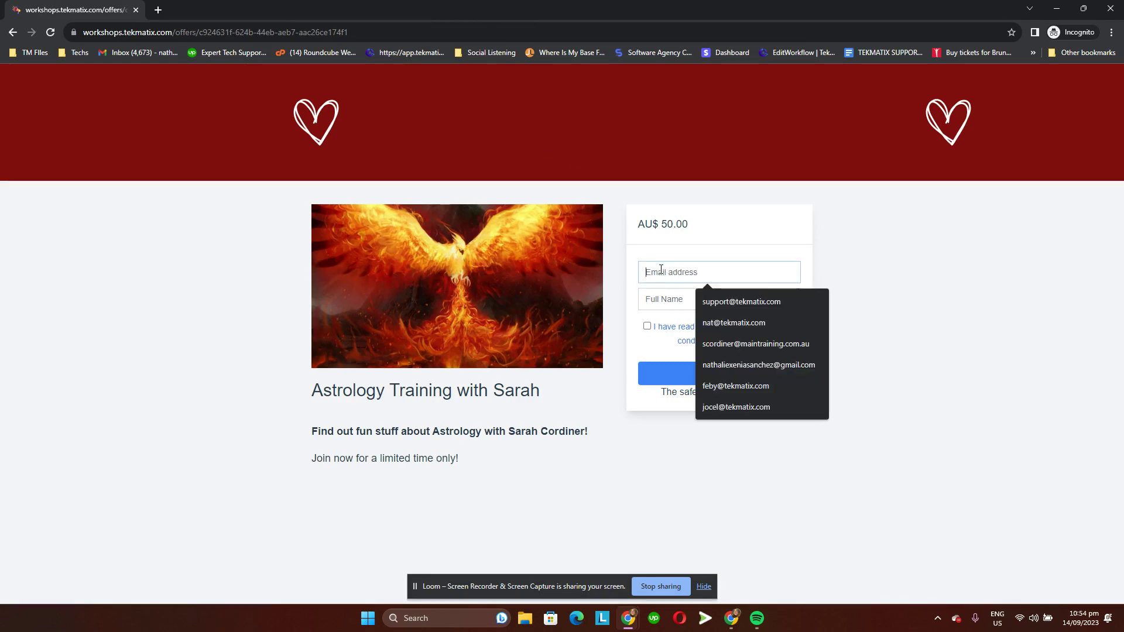
{"action": "left_click", "coordinate": [740, 386]}
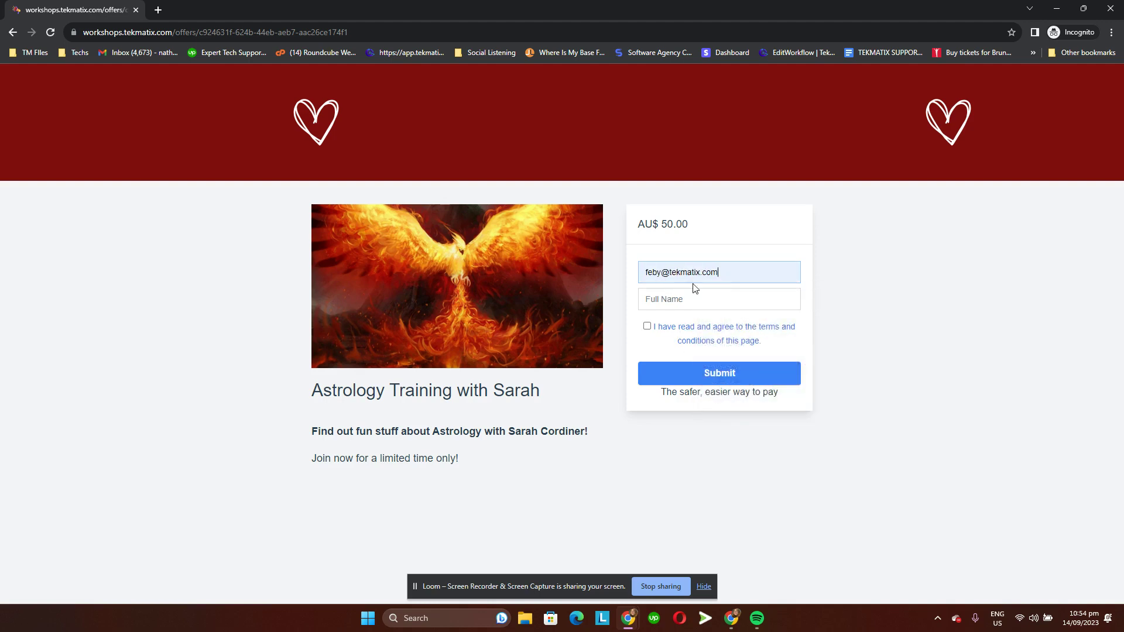
{"action": "double_click", "coordinate": [665, 273]}
{"action": "type", "text": "nath"}
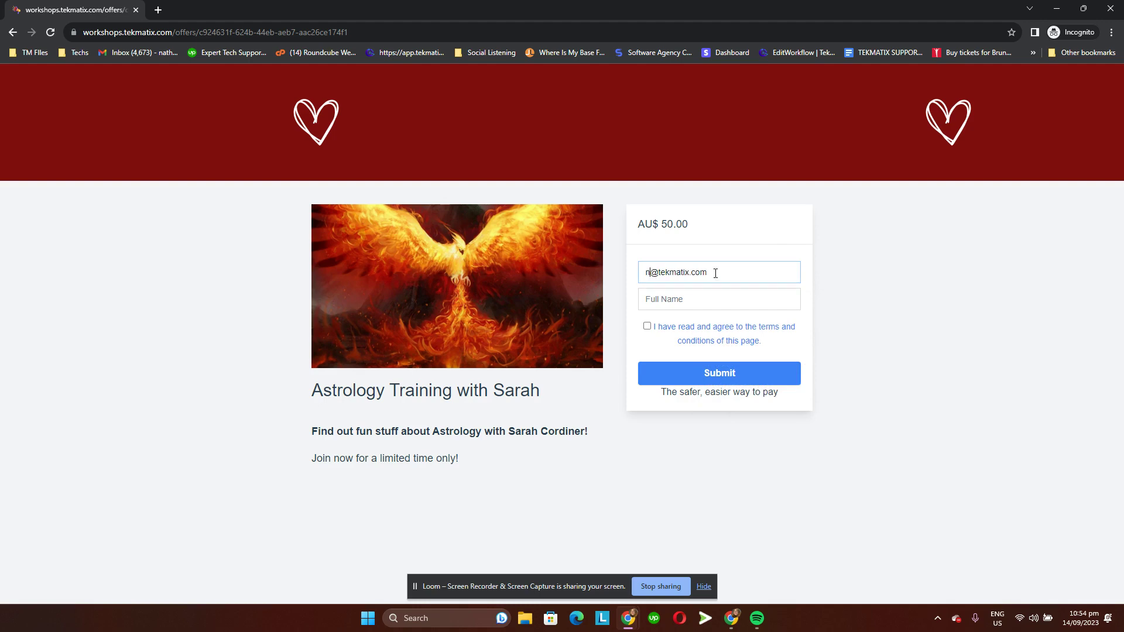
{"action": "left_click", "coordinate": [822, 292]}
- Fill in the buyer's full name, then agree to the terms and conditions and submit the checkout form
{"action": "left_click", "coordinate": [706, 296]}
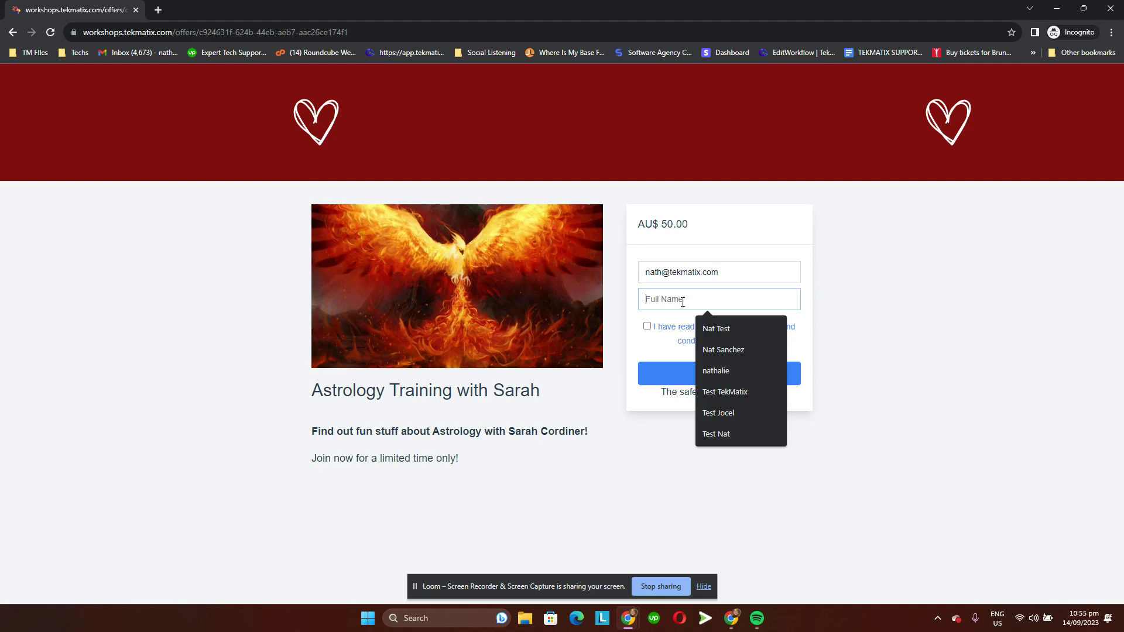
{"action": "left_click", "coordinate": [722, 371]}
{"action": "left_click", "coordinate": [647, 326]}
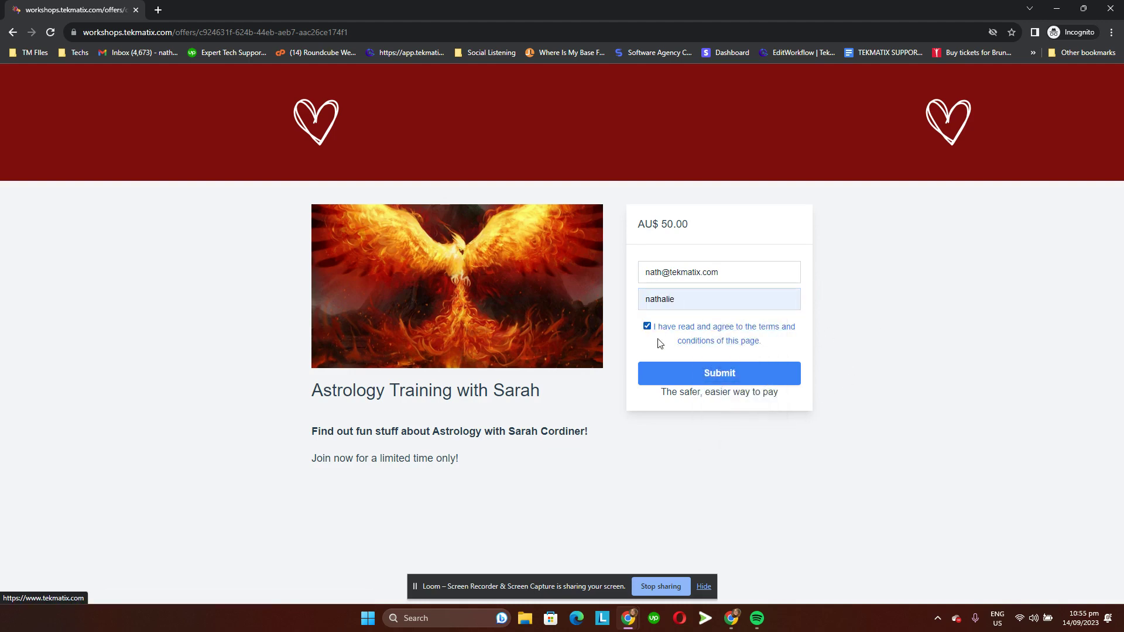
{"action": "left_click", "coordinate": [704, 373]}
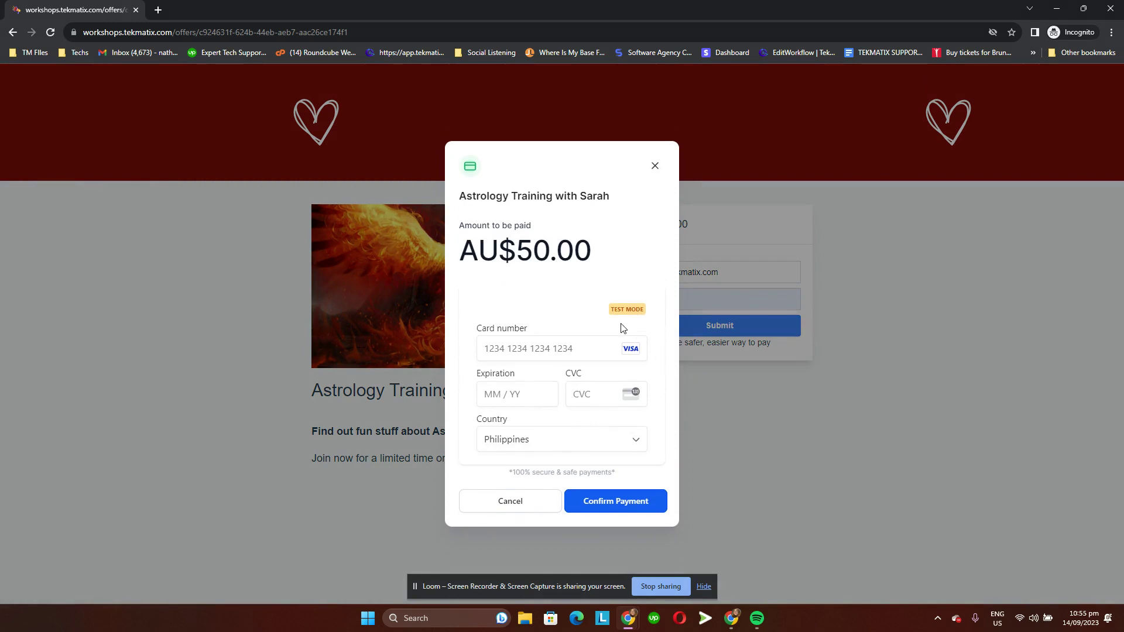
- Check the payment form's test mode label and copy the Visa test card number from the Stripe documentation
{"action": "left_click_drag", "start_coordinate": [610, 314], "coordinate": [644, 316]}
{"action": "left_click", "coordinate": [533, 345]}
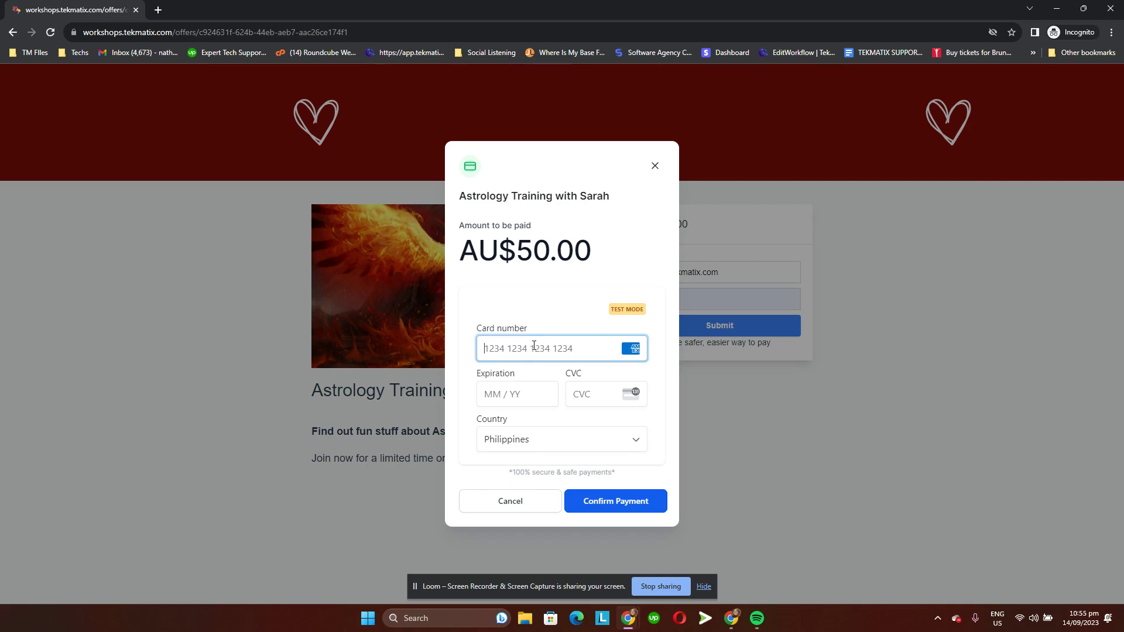
{"action": "mouse_move", "coordinate": [628, 619]}
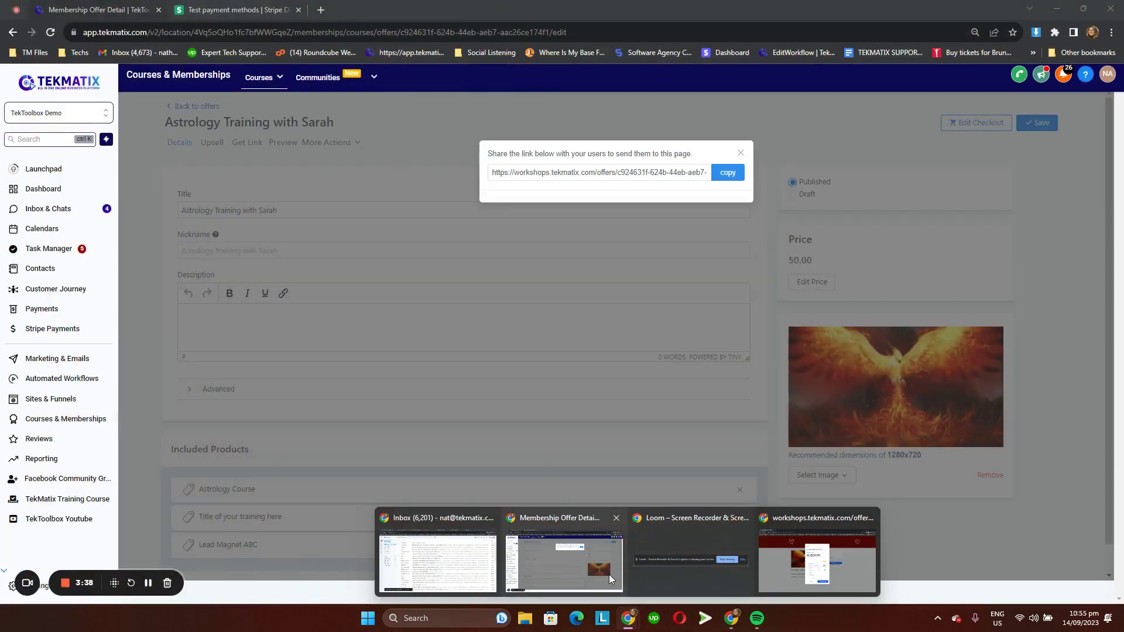
{"action": "left_click", "coordinate": [608, 573]}
{"action": "left_click", "coordinate": [204, 12]}
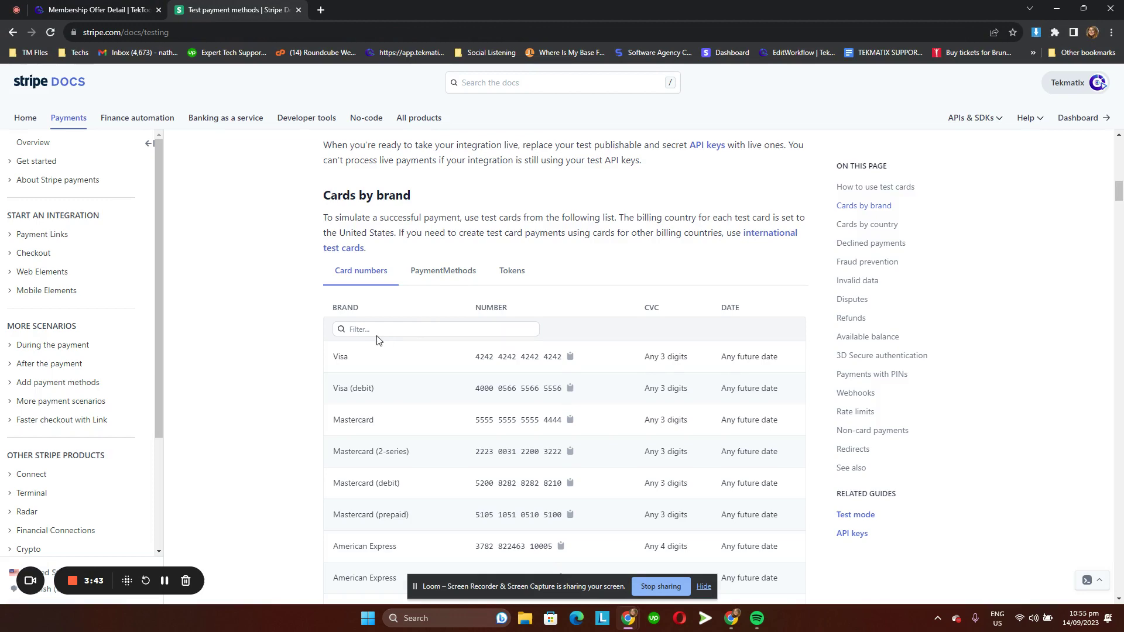
{"action": "scroll", "coordinate": [378, 342], "scroll_direction": "down", "scroll_amount": 1}
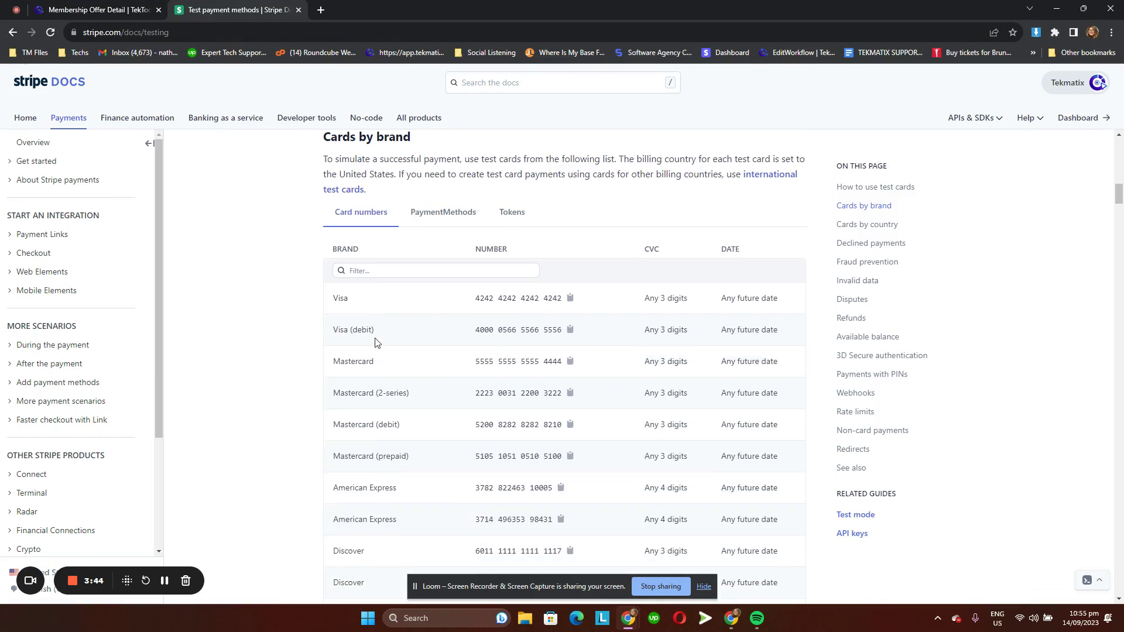
{"action": "left_click", "coordinate": [570, 298]}
{"action": "scroll", "coordinate": [510, 351], "scroll_direction": "down", "scroll_amount": 3}
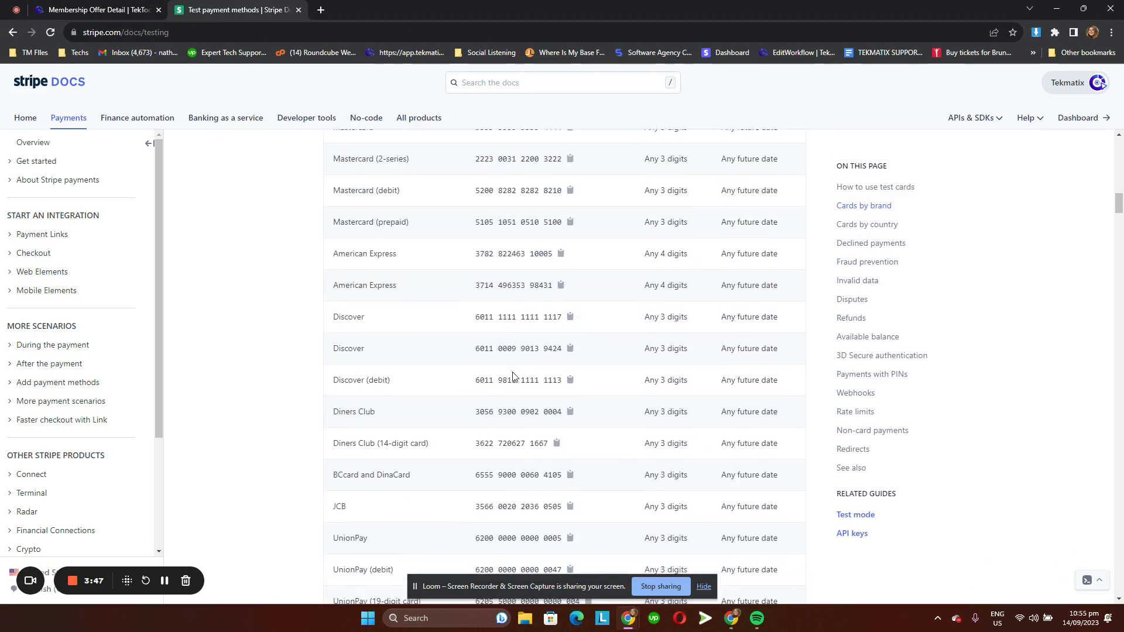
{"action": "scroll", "coordinate": [515, 410], "scroll_direction": "up", "scroll_amount": 4}
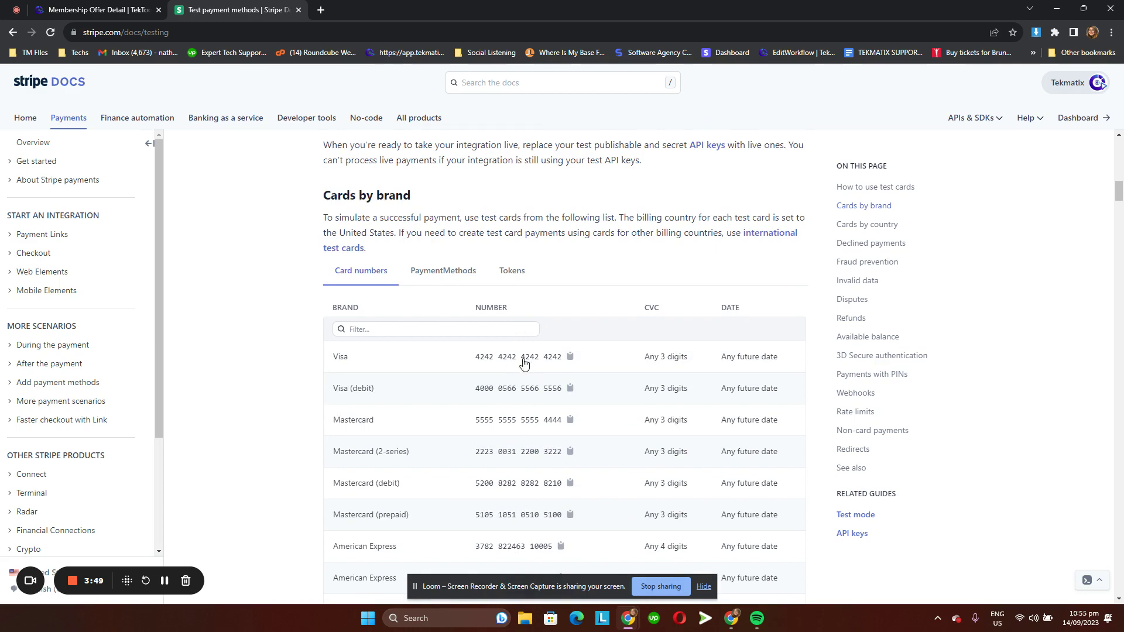
- Return to the offer's checkout window and paste the copied Visa test number into the card number field
{"action": "mouse_move", "coordinate": [630, 625]}
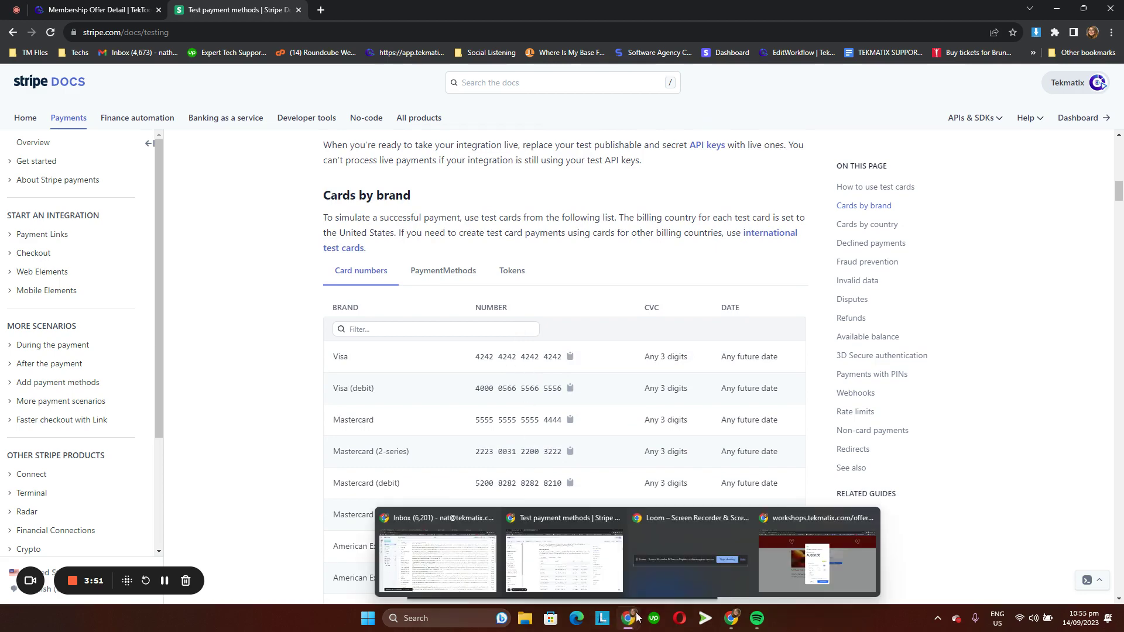
{"action": "left_click", "coordinate": [827, 567]}
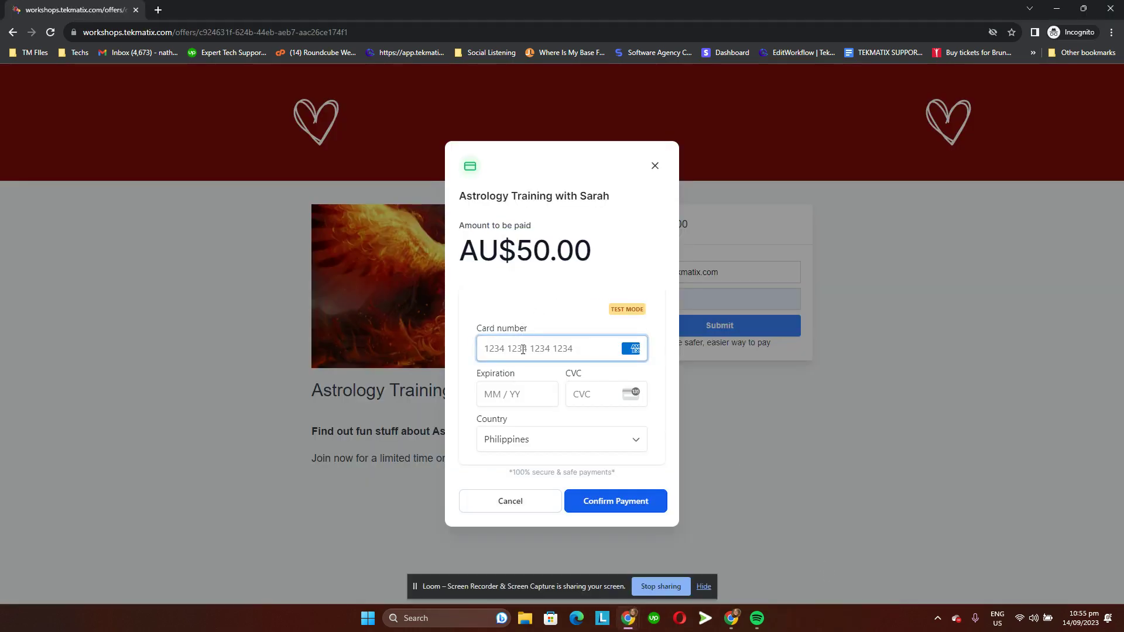
{"action": "key", "text": "ctrl+v"}
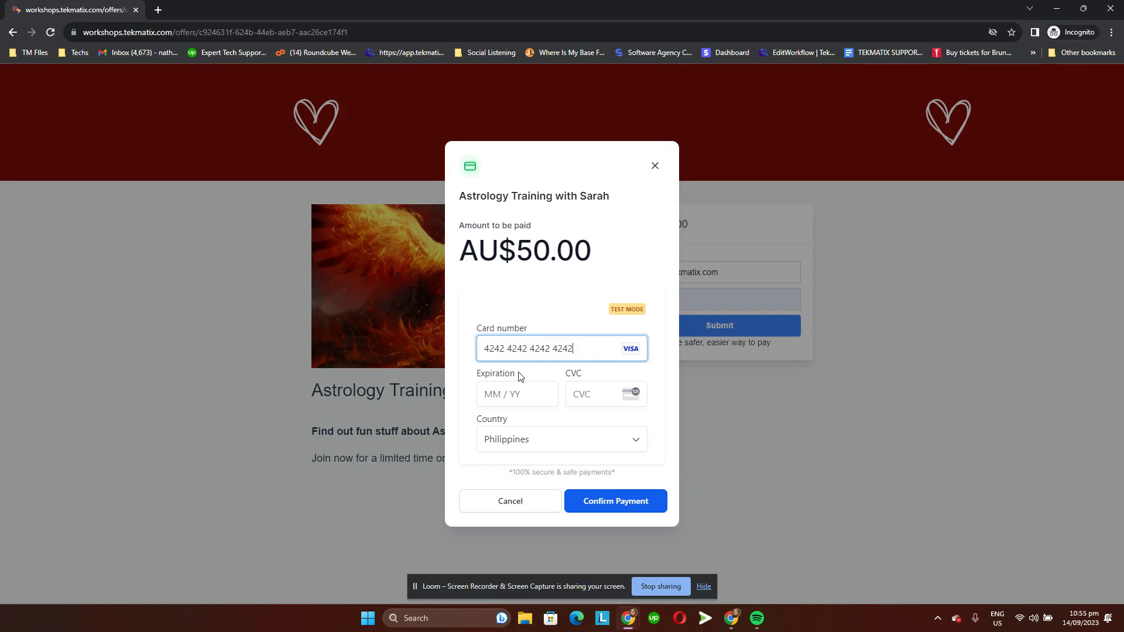
- Complete the Astrology Training card form with expiration date 12/25 and the card's CVC, then confirm the payment
{"action": "left_click", "coordinate": [510, 393]}
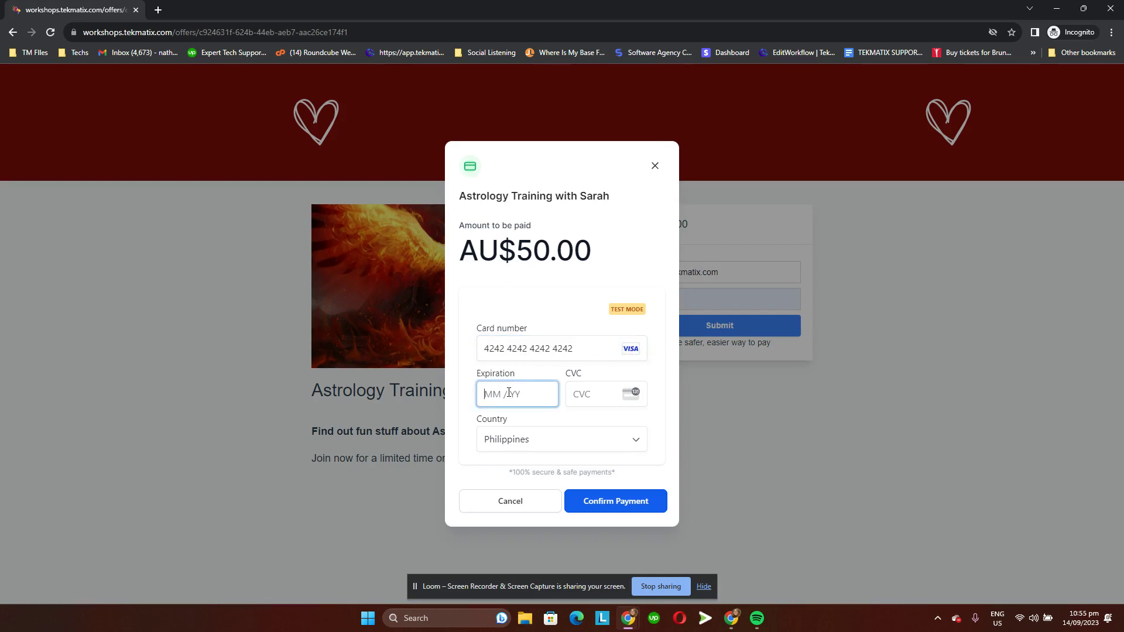
{"action": "type", "text": "1225"}
{"action": "left_click", "coordinate": [590, 395]}
{"action": "type", "text": "567"}
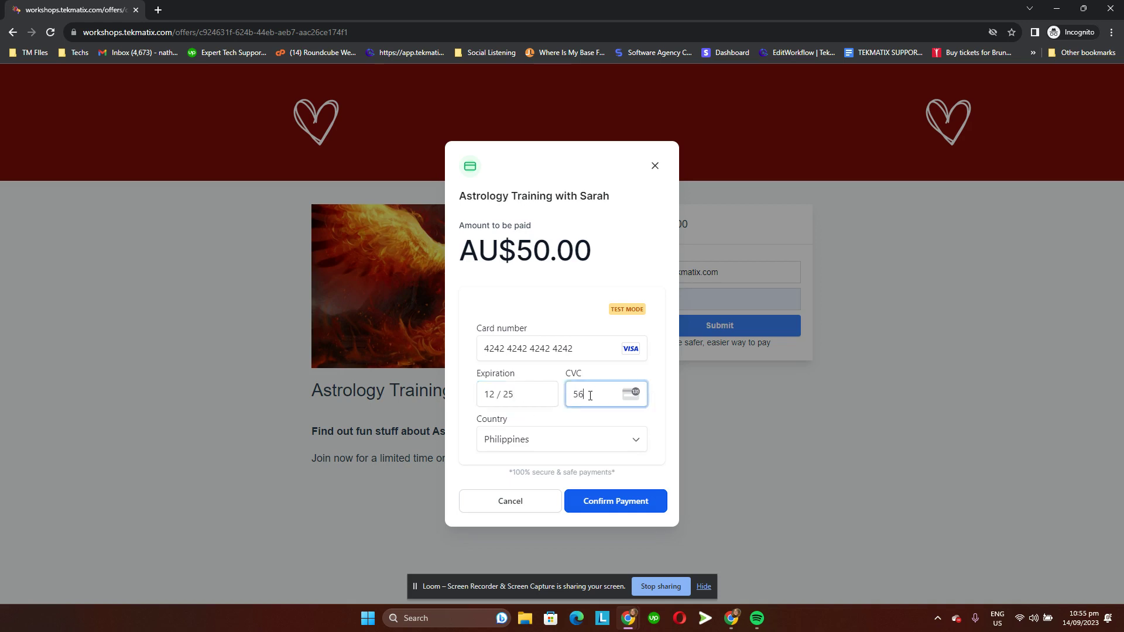
{"action": "left_click", "coordinate": [605, 503]}
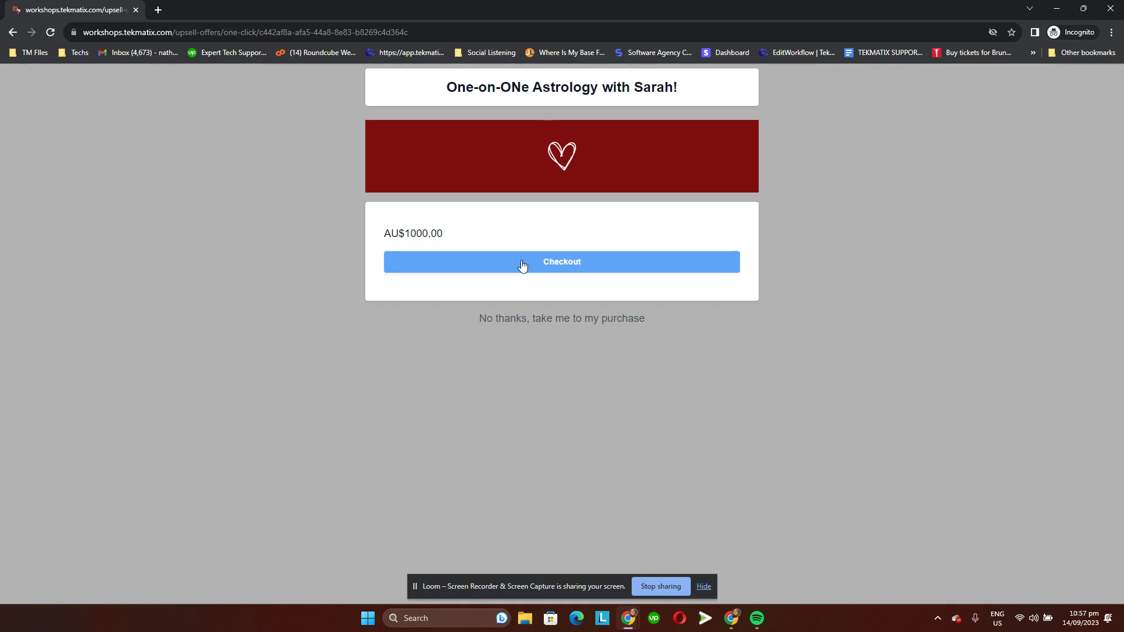
- Check the price on the One-on-One Astrology upsell page and start its checkout
{"action": "left_click_drag", "start_coordinate": [454, 234], "coordinate": [383, 230]}
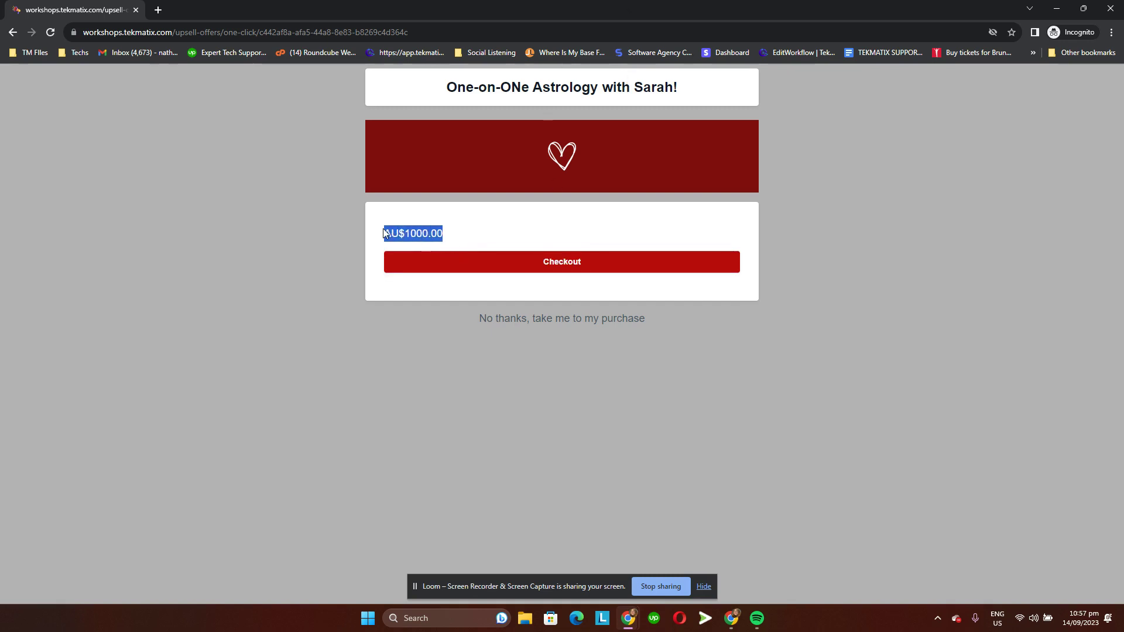
{"action": "left_click", "coordinate": [460, 233]}
{"action": "left_click", "coordinate": [550, 269]}
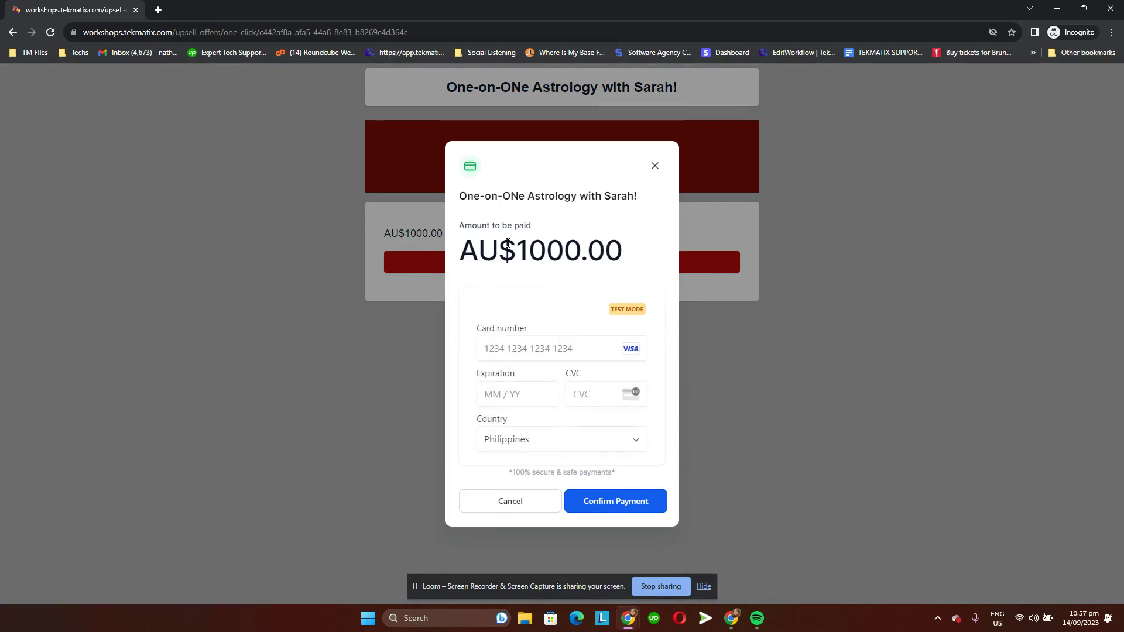
- Pay for the upsell with the copied Visa test card number, expiration date 12/25 and the card's CVC, checking the test mode label
{"action": "left_click", "coordinate": [524, 349]}
{"action": "key", "text": "ctrl+v"}
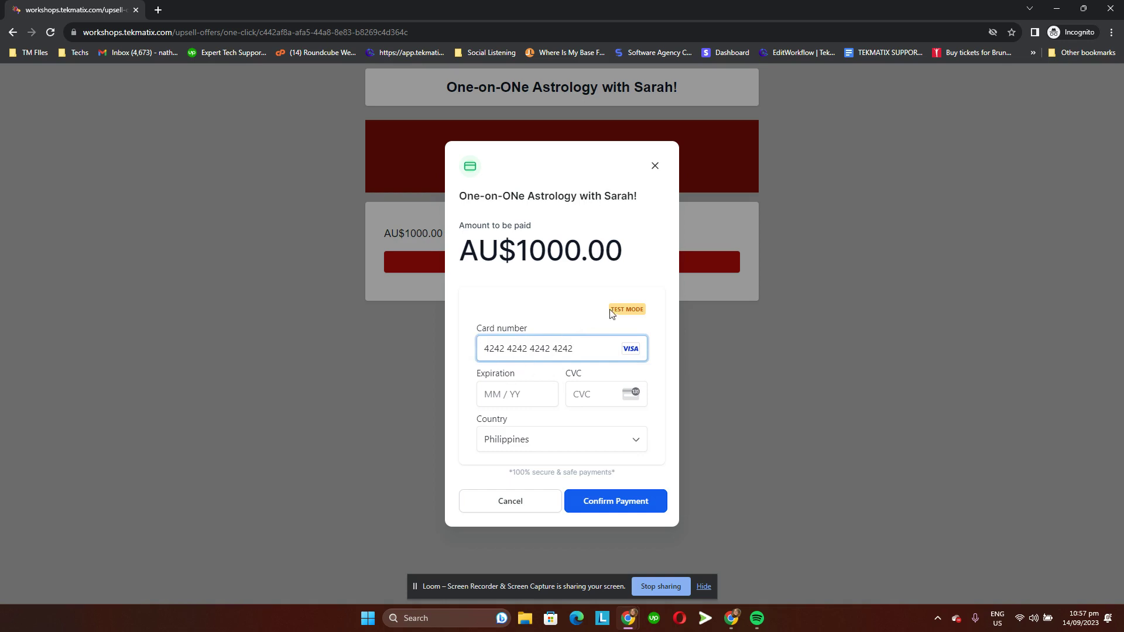
{"action": "left_click_drag", "start_coordinate": [611, 310], "coordinate": [645, 311]}
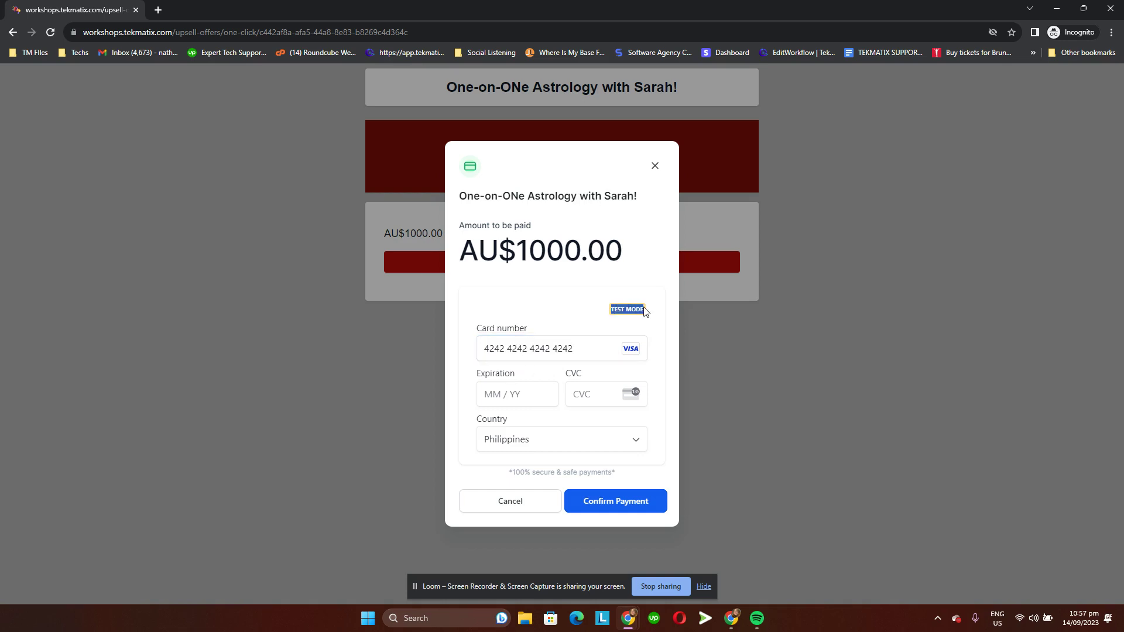
{"action": "left_click", "coordinate": [504, 396]}
{"action": "type", "text": "1225"}
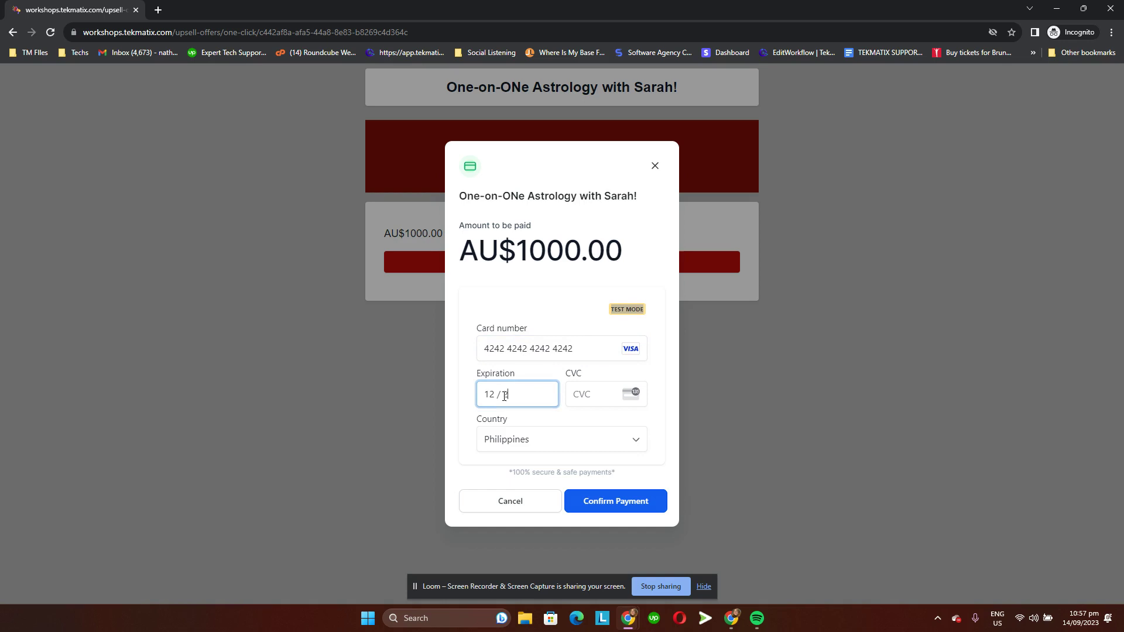
{"action": "left_click", "coordinate": [583, 396]}
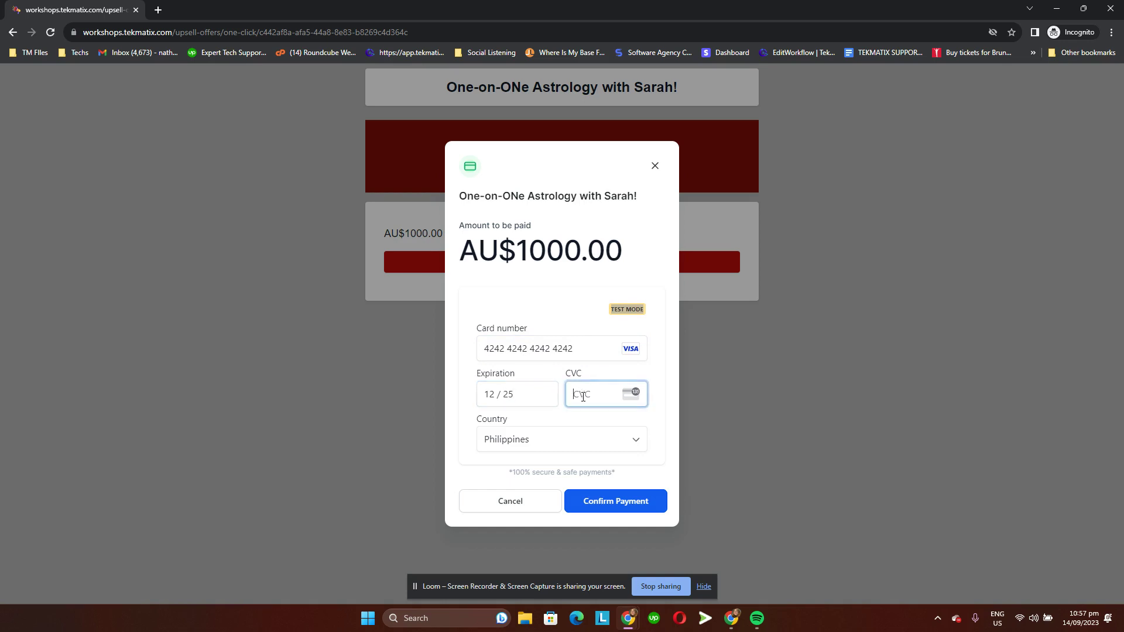
{"action": "type", "text": "145"}
{"action": "left_click", "coordinate": [639, 505]}
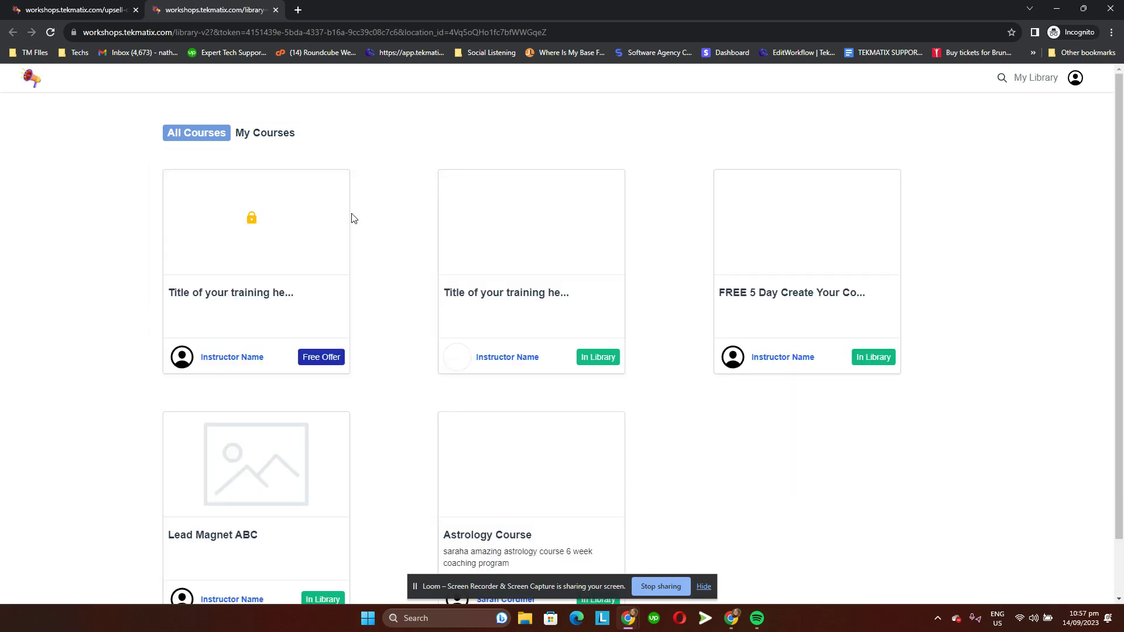
- Compare the buyer's My Courses list with All Courses in the member library, including the locked free offer's page
{"action": "left_click", "coordinate": [264, 134]}
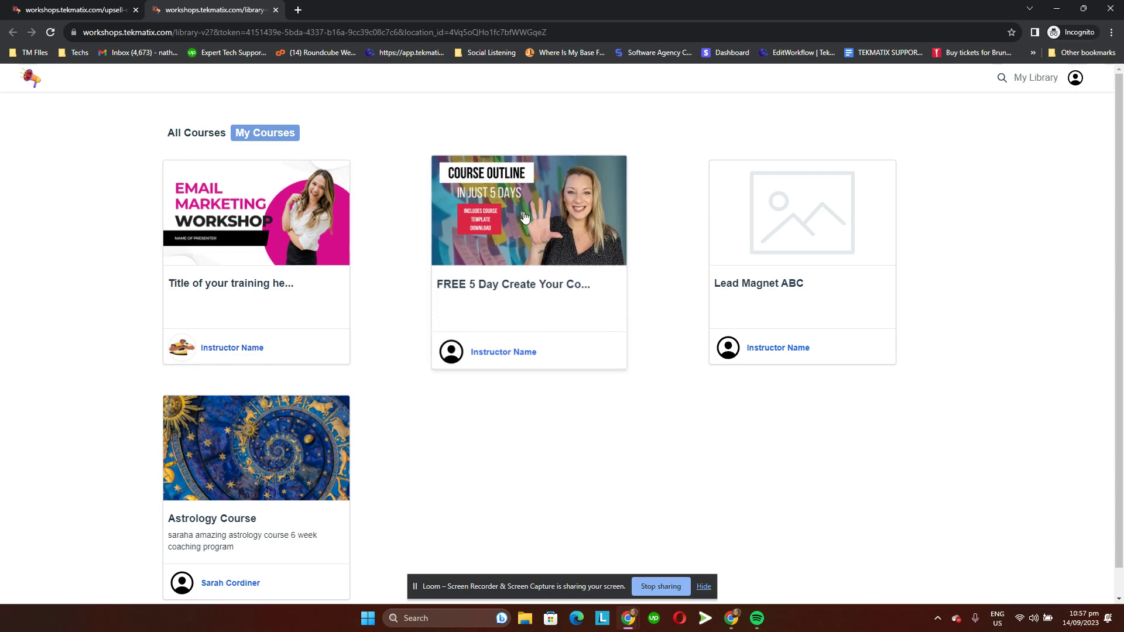
{"action": "left_click", "coordinate": [202, 133]}
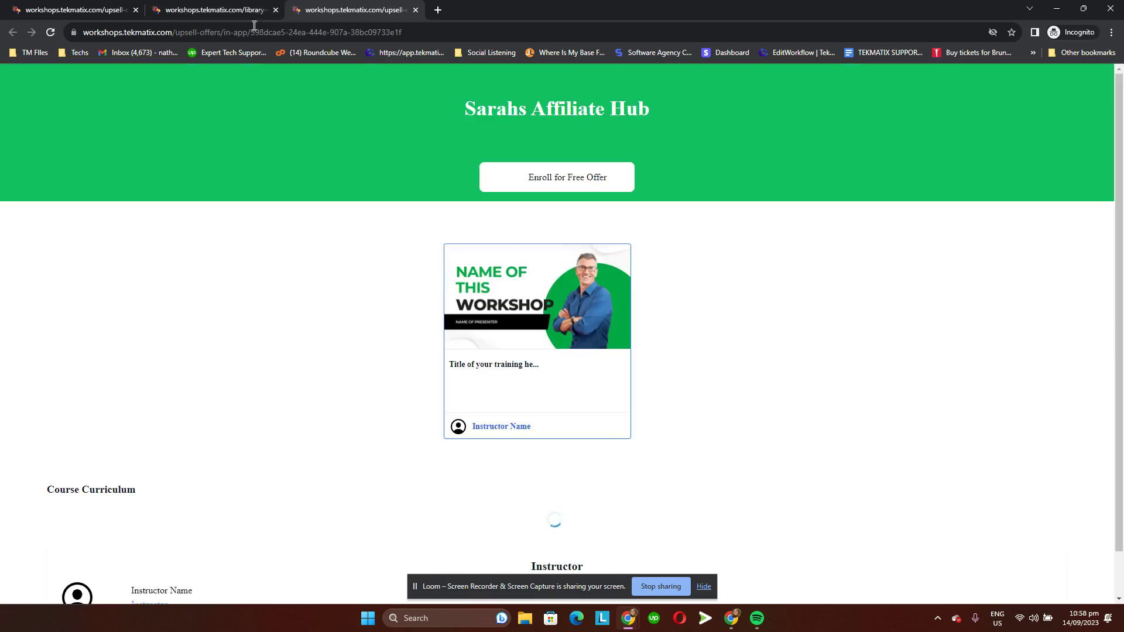
{"action": "left_click", "coordinate": [231, 10]}
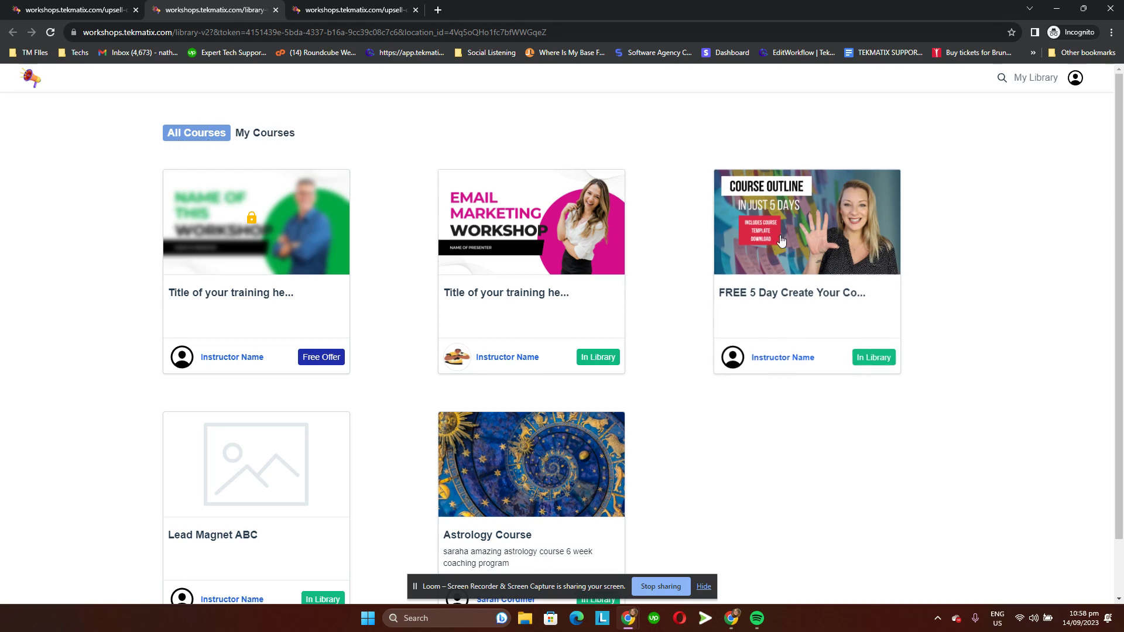
{"action": "left_click", "coordinate": [263, 140]}
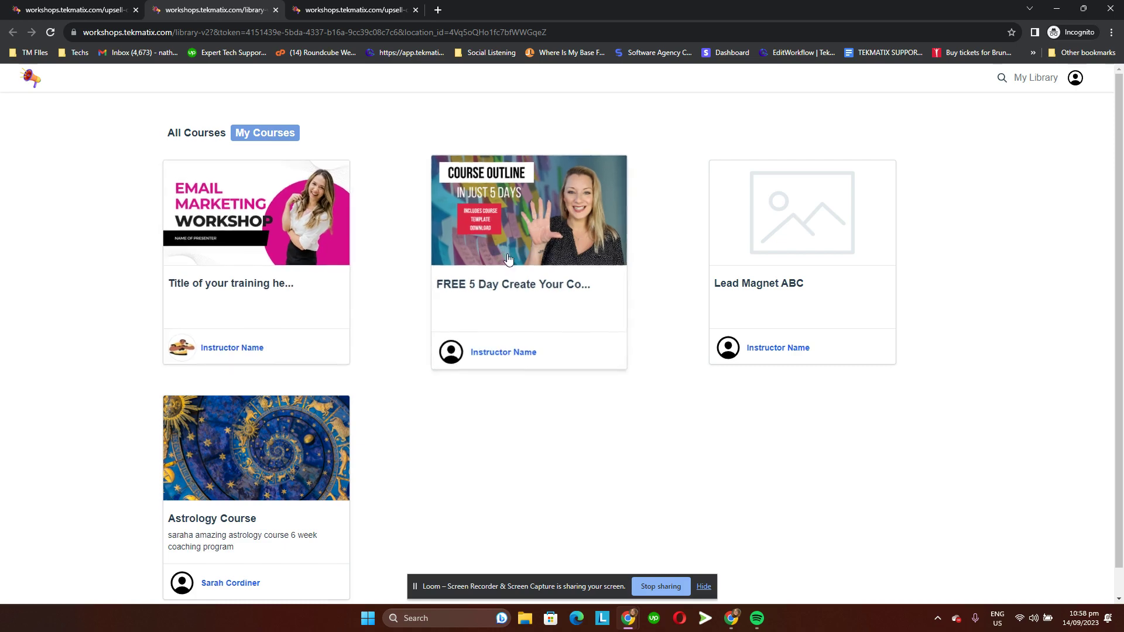
{"action": "left_click", "coordinate": [198, 135]}
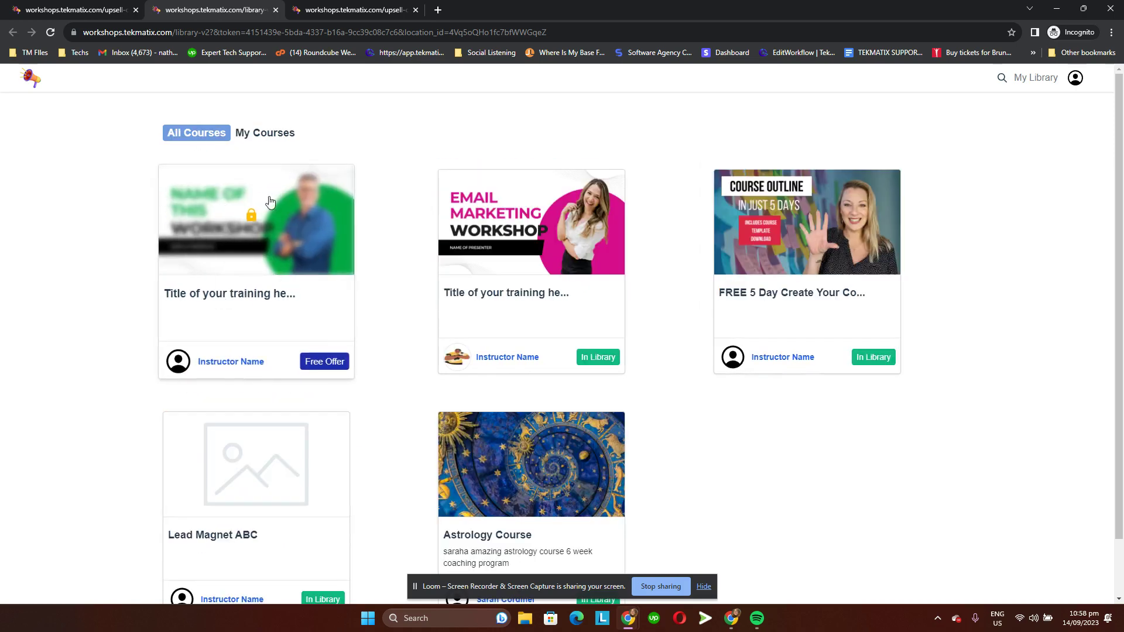
- Enroll in the Affiliate Hub free offer and view the buyer's own courses in the library
{"action": "left_click", "coordinate": [357, 11]}
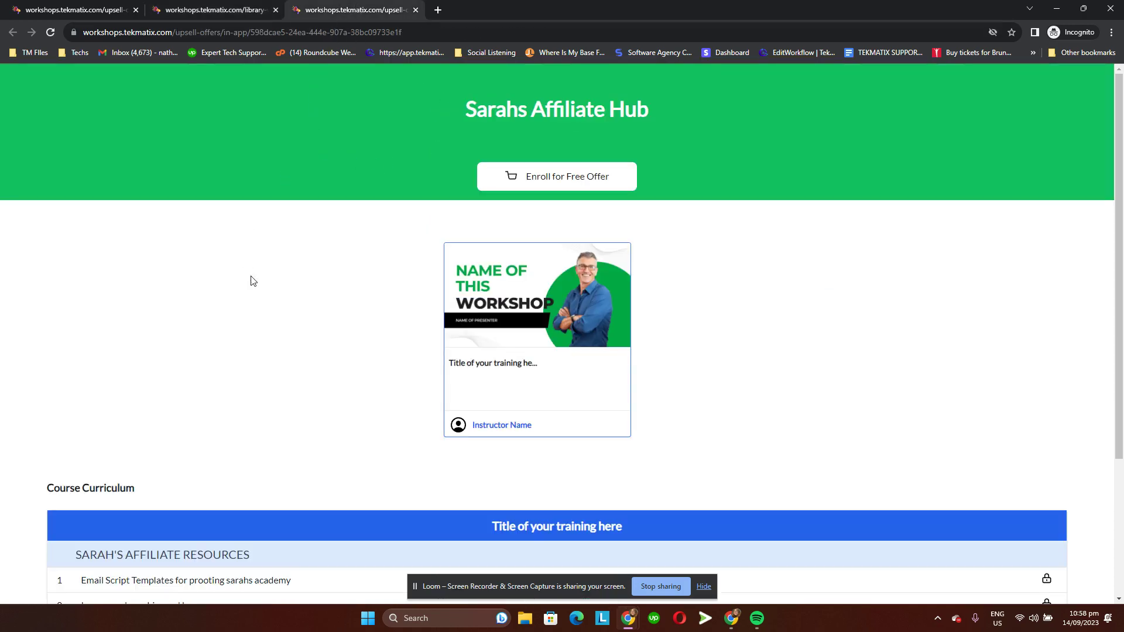
{"action": "left_click", "coordinate": [544, 182]}
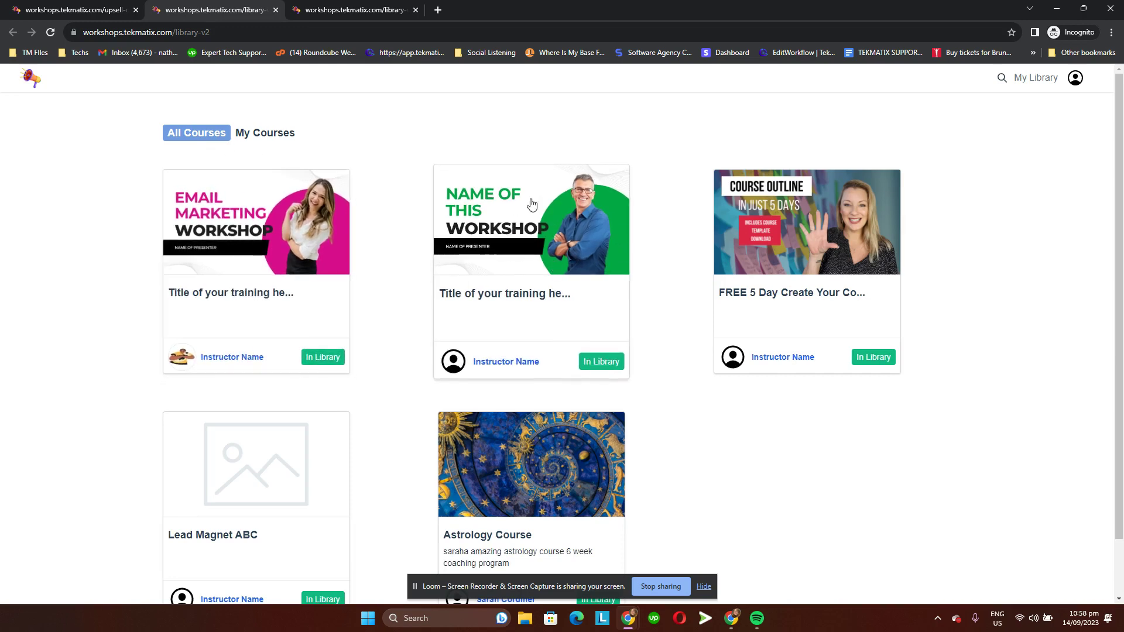
{"action": "left_click", "coordinate": [264, 134]}
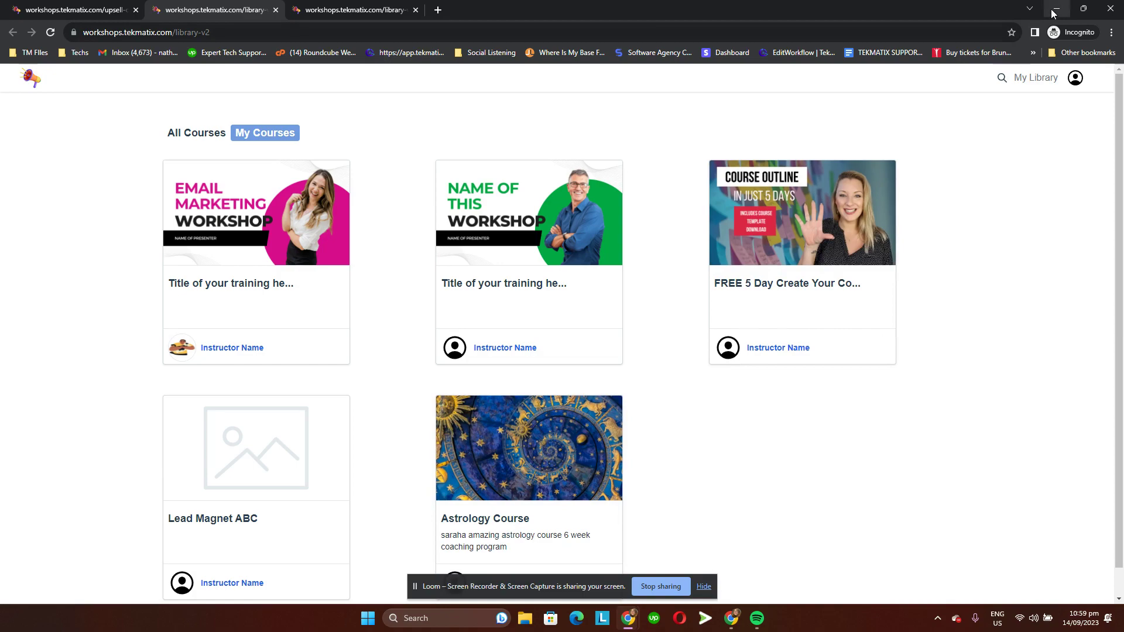
- Switch from the incognito checkout window back to the membership offer's detail page in the main browser window
{"action": "mouse_move", "coordinate": [632, 626]}
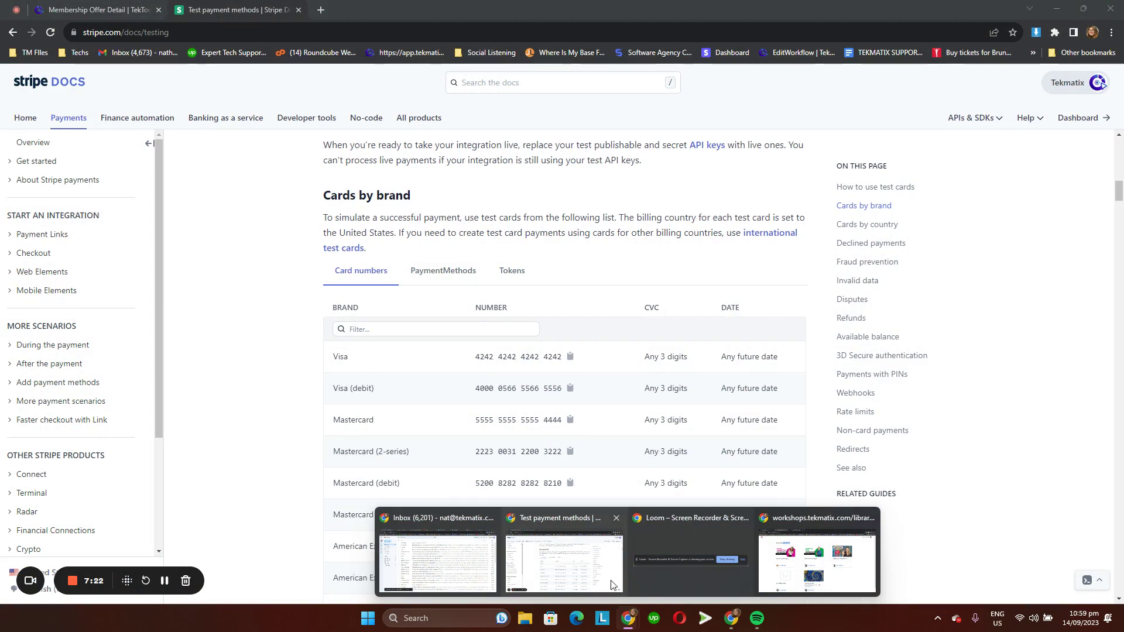
{"action": "left_click", "coordinate": [564, 561]}
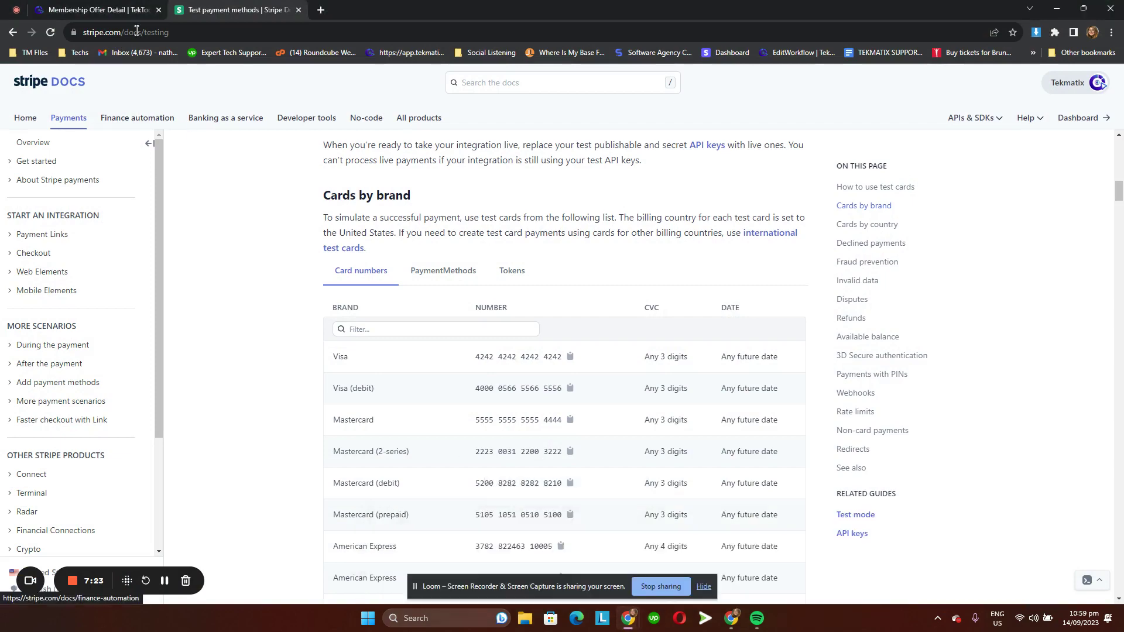
{"action": "left_click", "coordinate": [112, 6]}
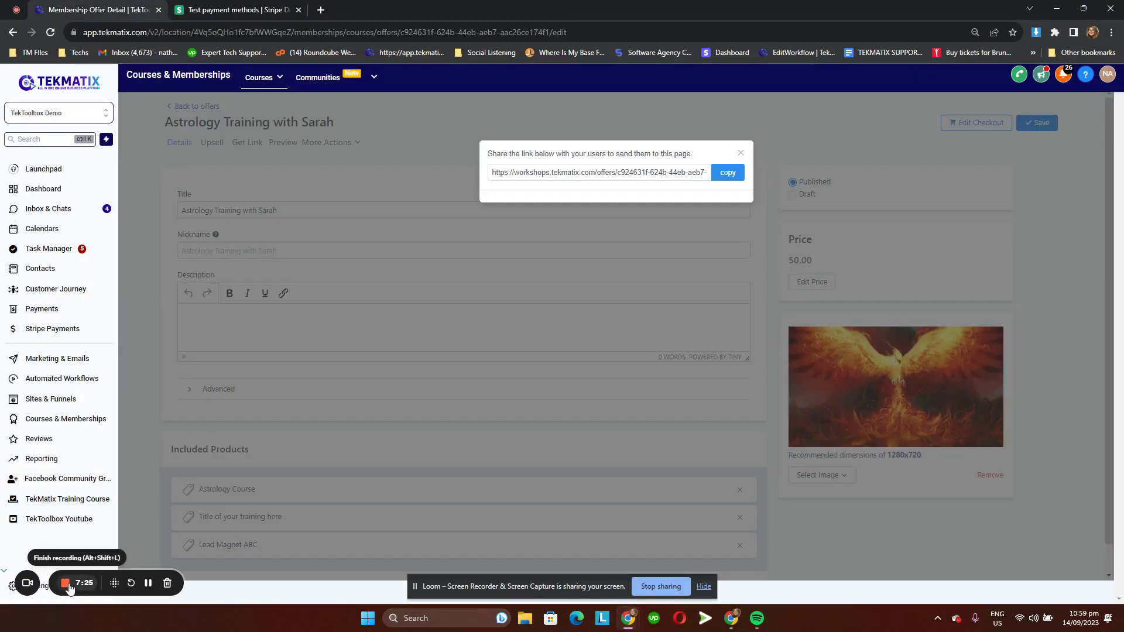